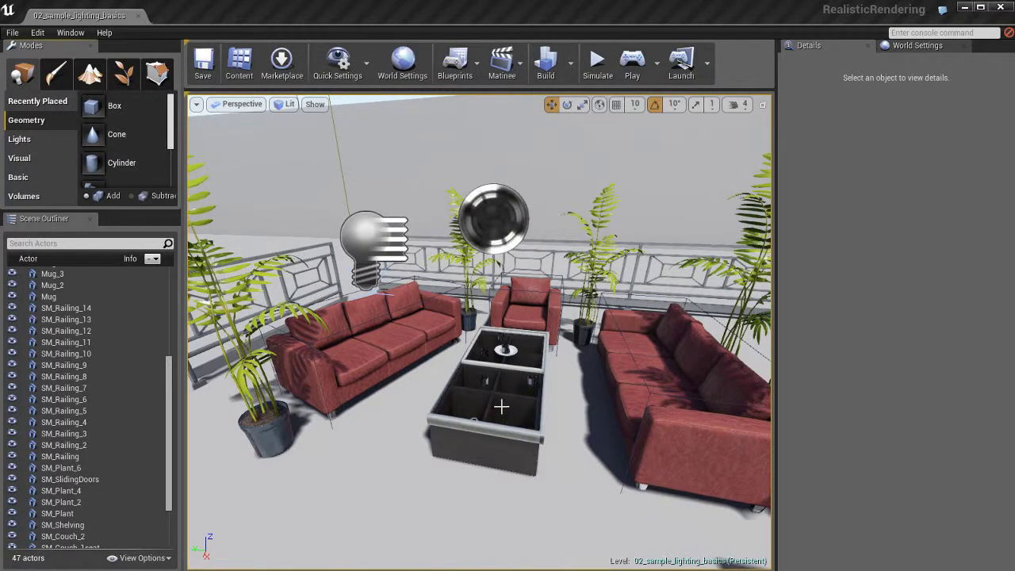
Select the directional light above the seating area and set its mobility to Static.
right_click_drag(534, 401, 512, 389)
left_click_drag(512, 388, 518, 389)
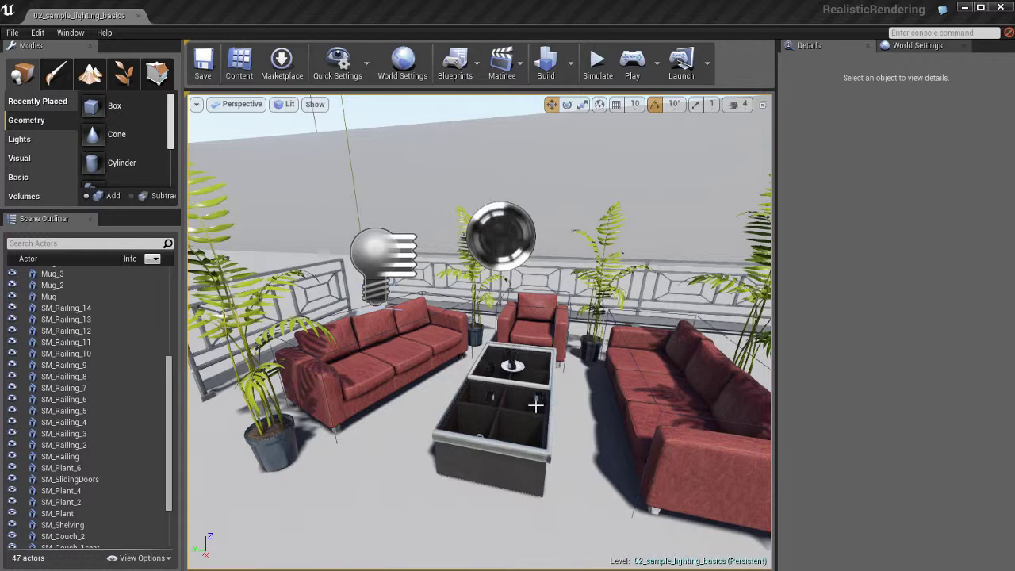
left_click(367, 247)
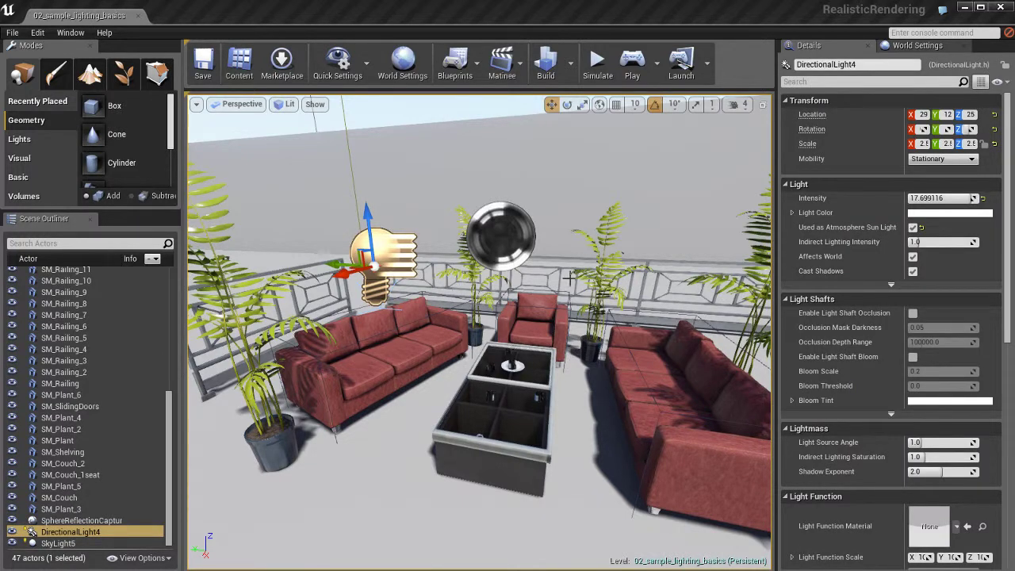
left_click(881, 68)
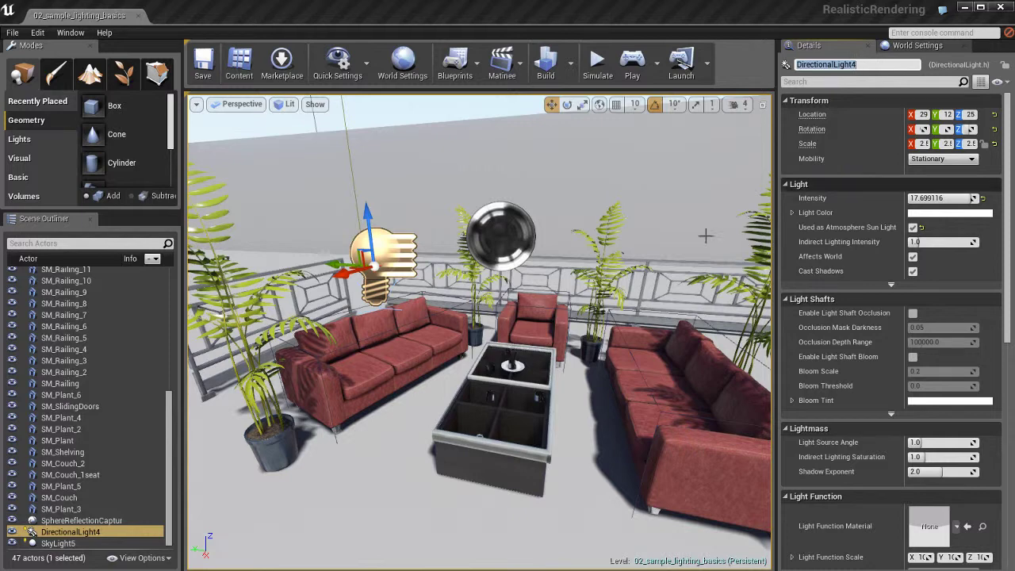
left_click(396, 244)
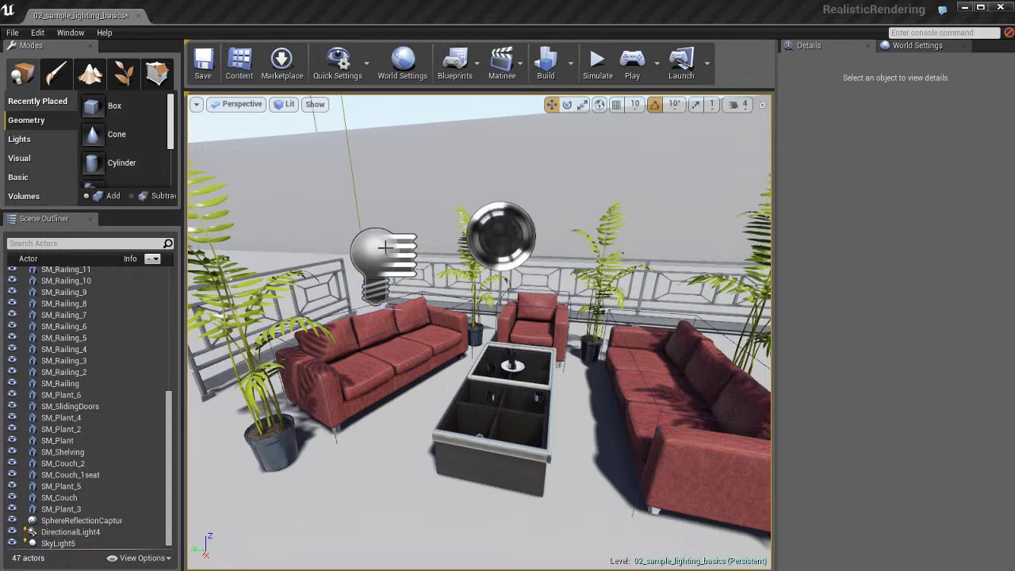
left_click(386, 248)
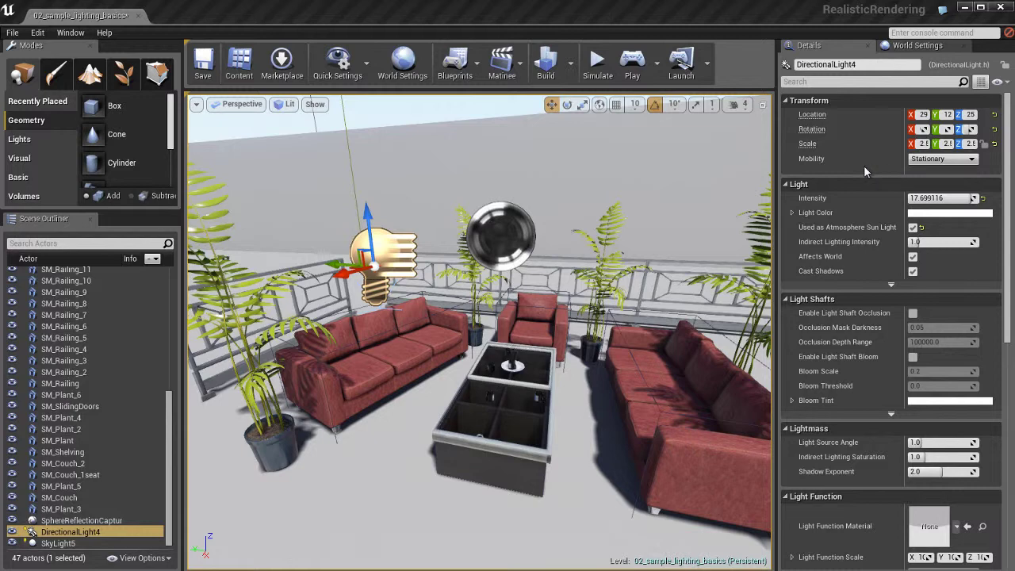
left_click(940, 158)
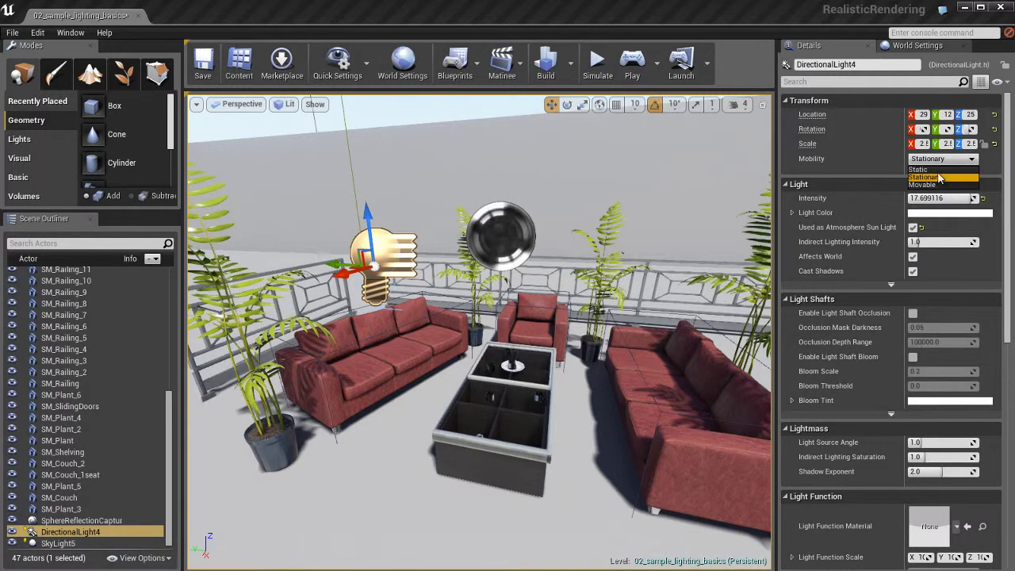
left_click(920, 170)
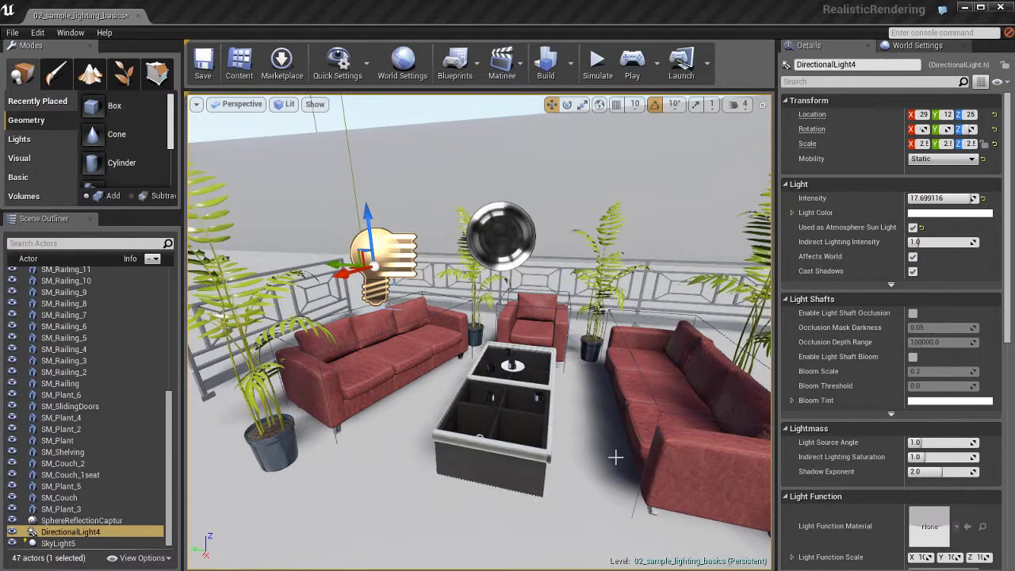
Build only the scene's lighting and examine the static light's baked shadows around the sofas.
right_click_drag(575, 422, 639, 437)
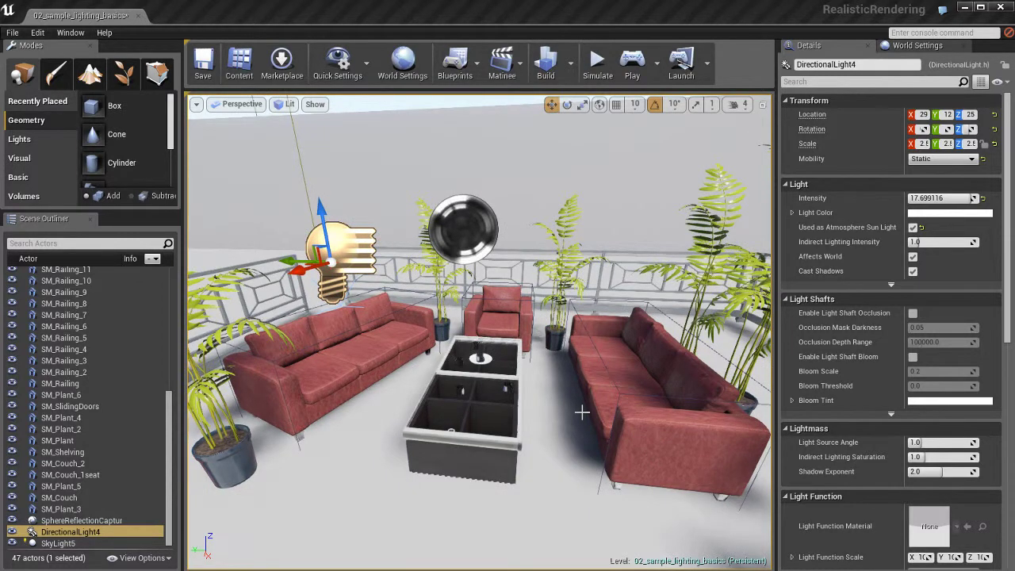
scroll(550, 404, "up", 3)
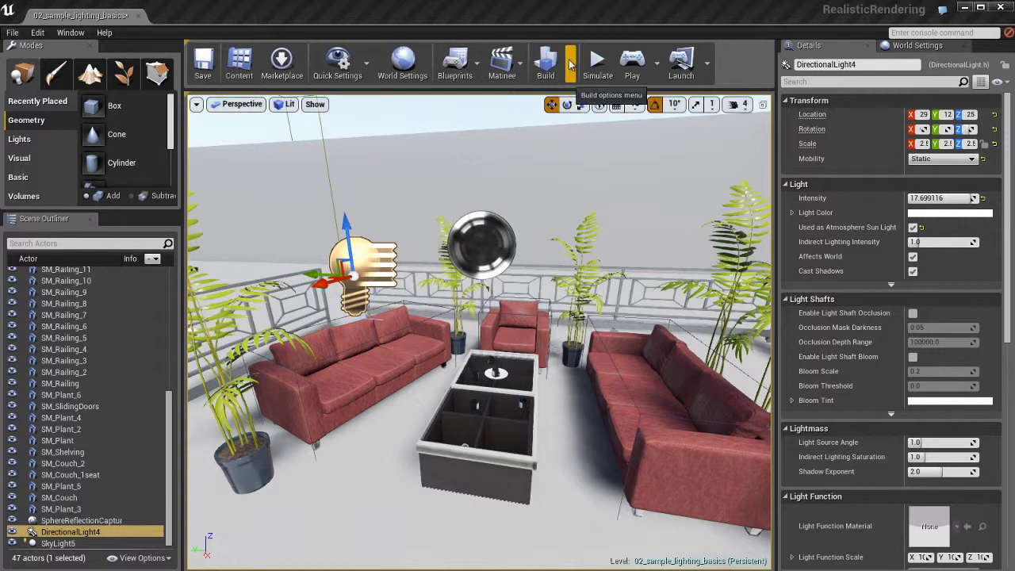
left_click(570, 63)
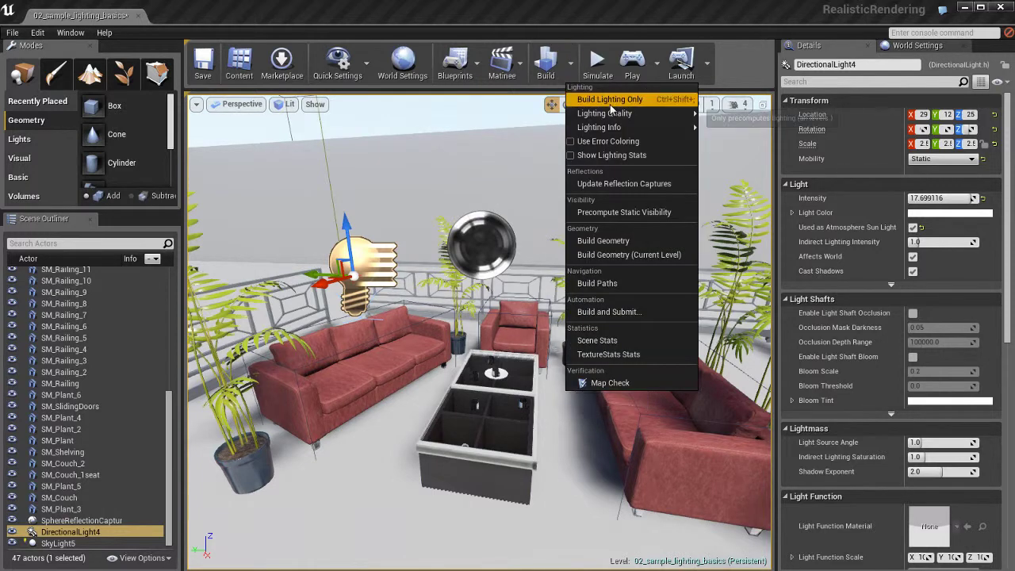
left_click(633, 100)
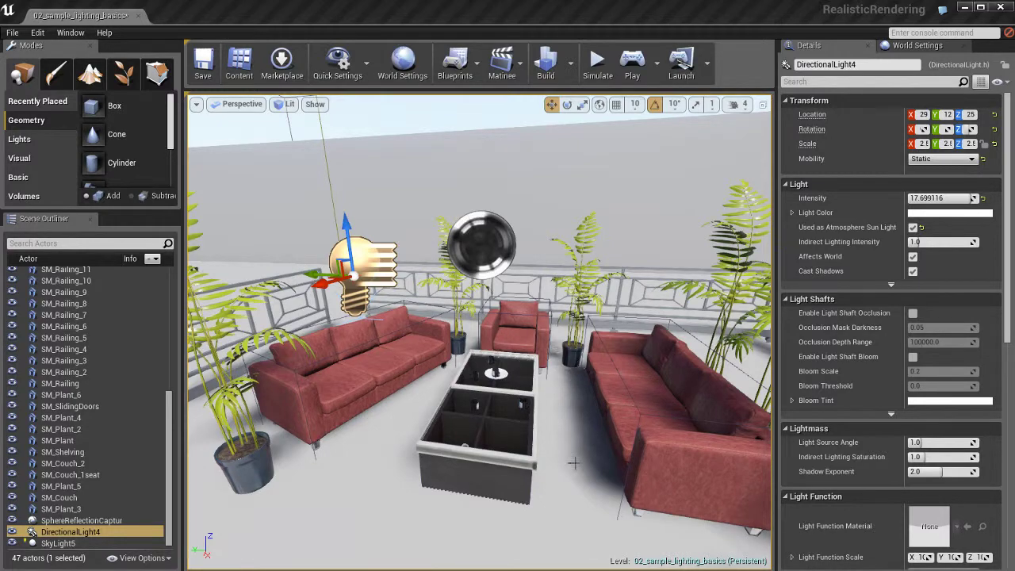
key("w")
right_click_drag(568, 454, 633, 478)
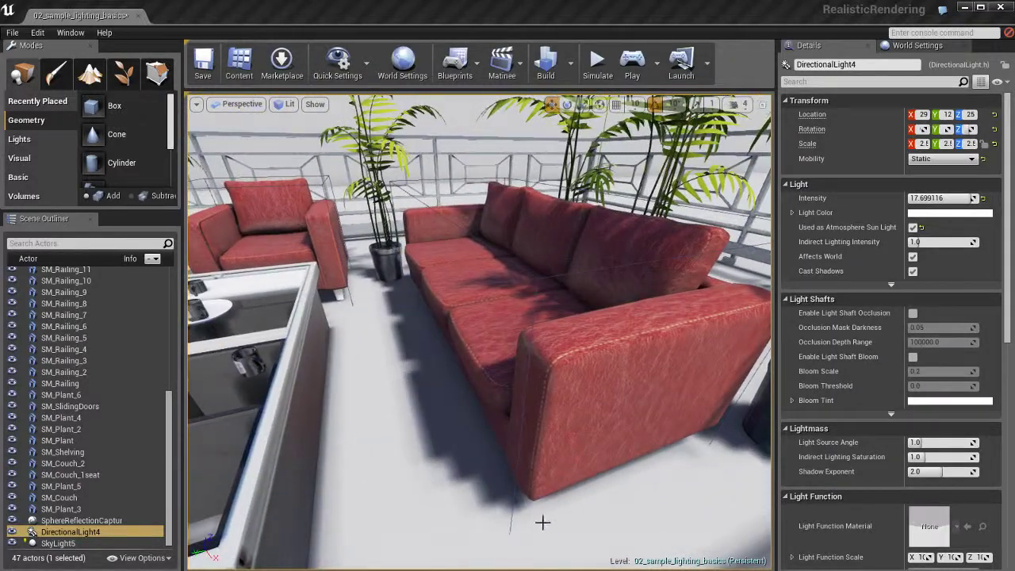
right_click_drag(410, 400, 309, 371)
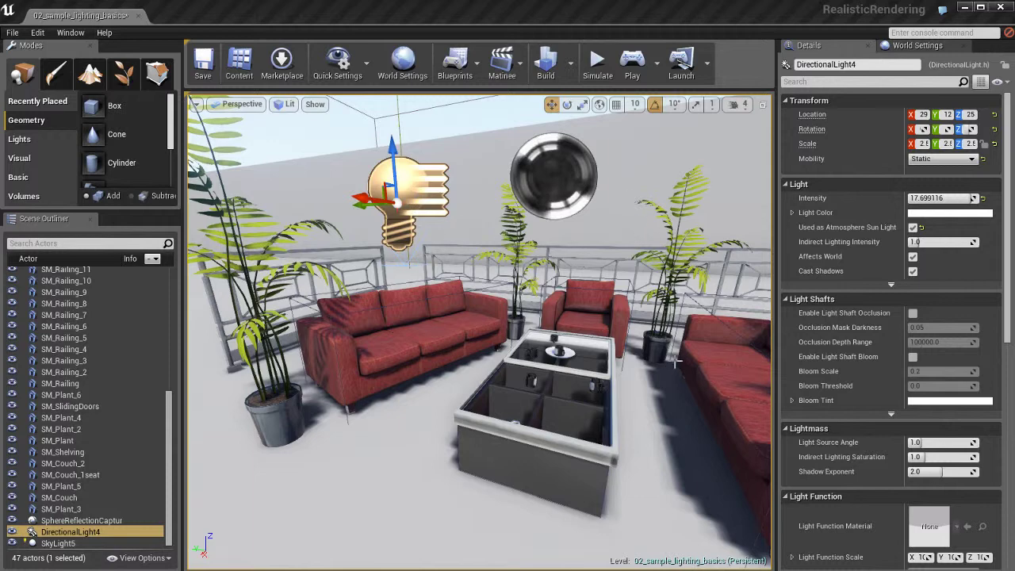
right_click_drag(626, 349, 628, 352)
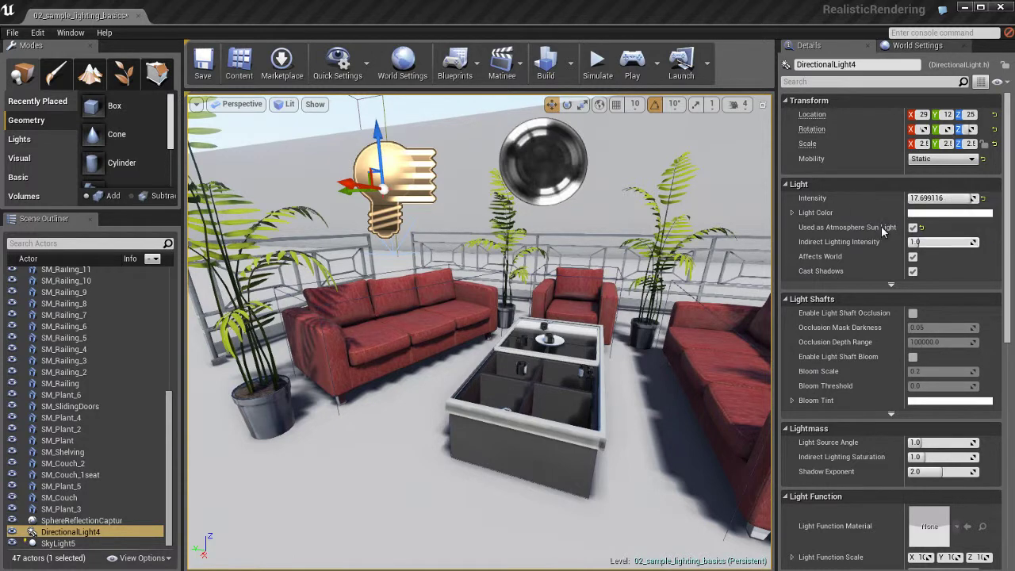
Open the color choices for the directional light's color and cancel without picking a new one.
left_click(953, 214)
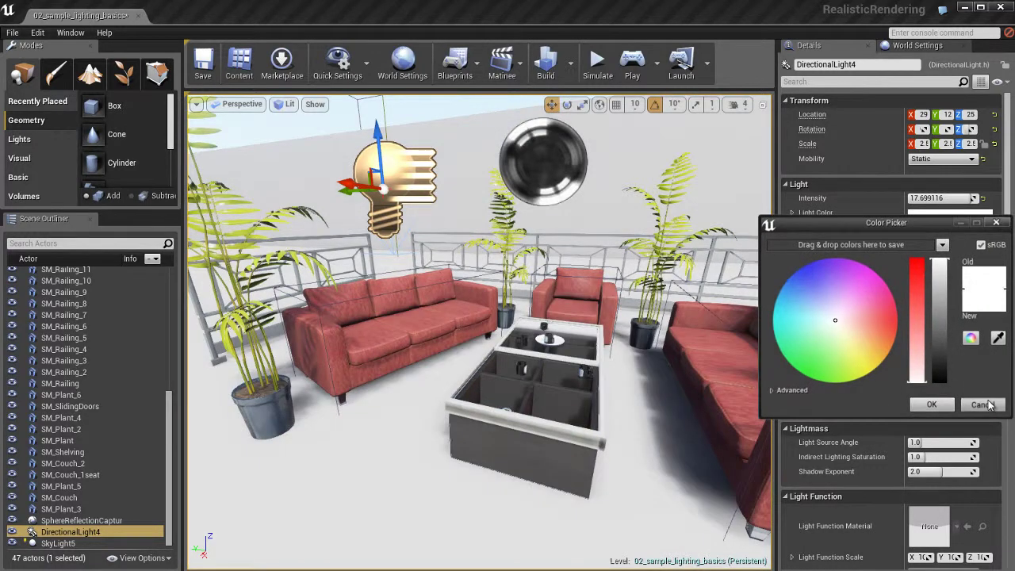
left_click(983, 405)
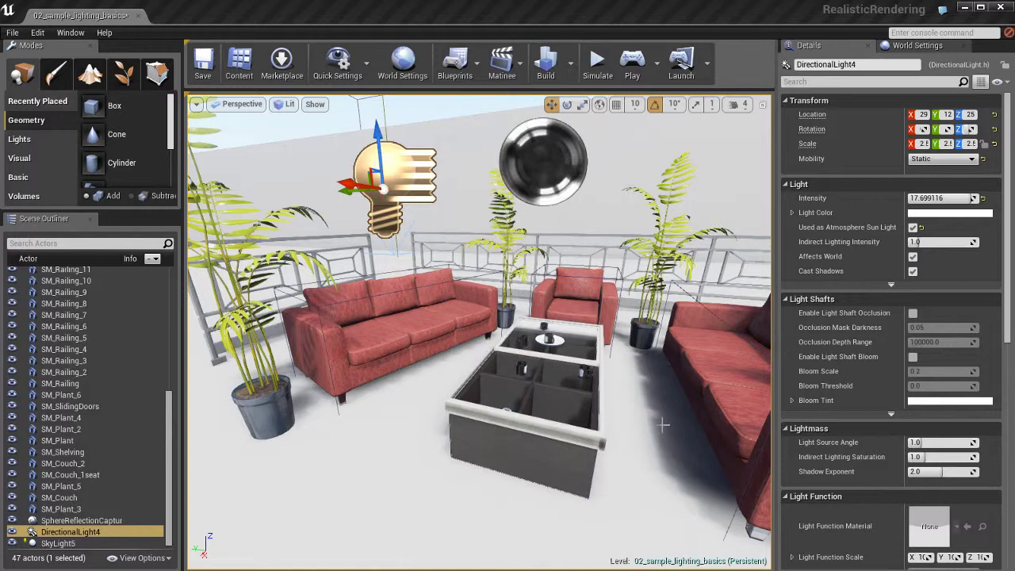
mouse_move(664, 425)
right_mouse_down()
mouse_move(692, 439)
mouse_move(666, 422)
right_mouse_up()
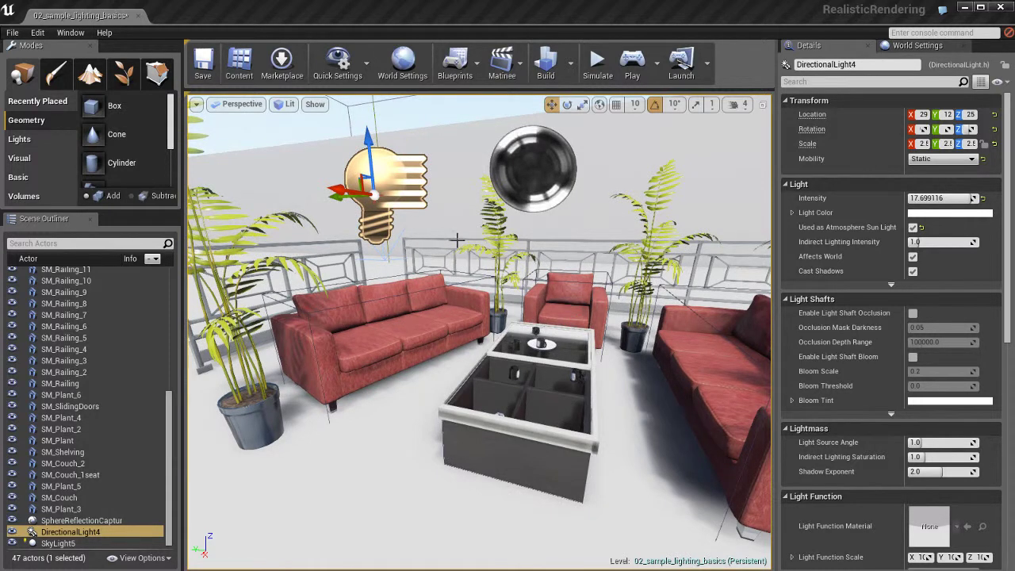
right_click_drag(404, 175, 398, 176)
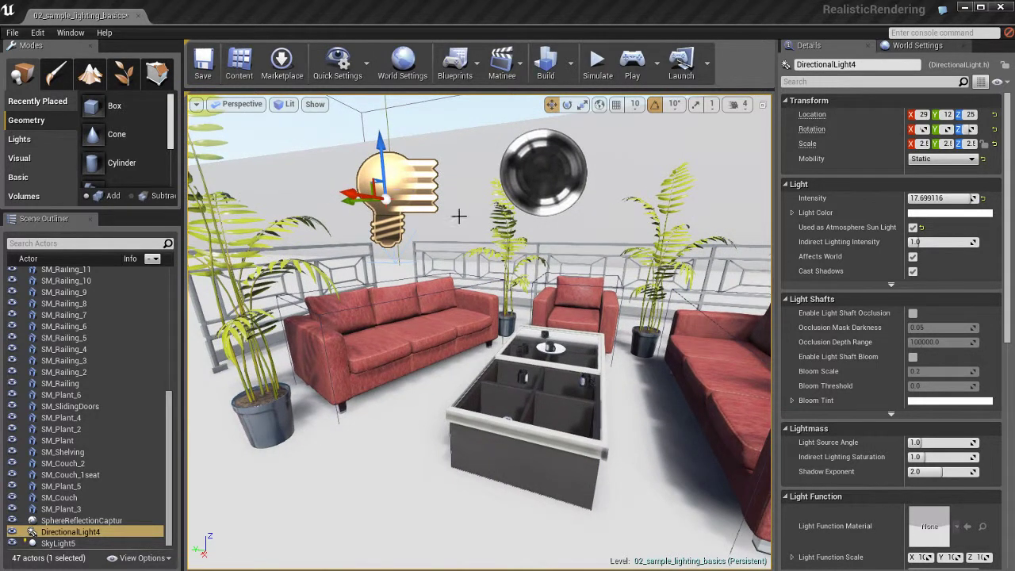
Try rotating the static directional light, and undo the rotation.
key("e")
left_click_drag(536, 293, 429, 289)
key("ctrl+z")
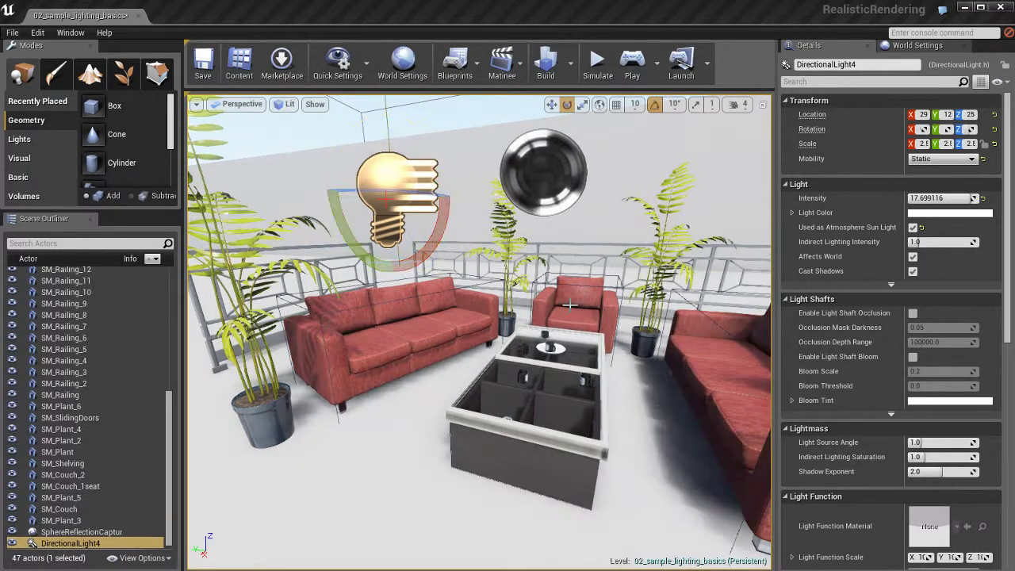
Rebuild only the lighting with the directional light still set to Static.
right_click_drag(570, 304, 567, 314)
key("w")
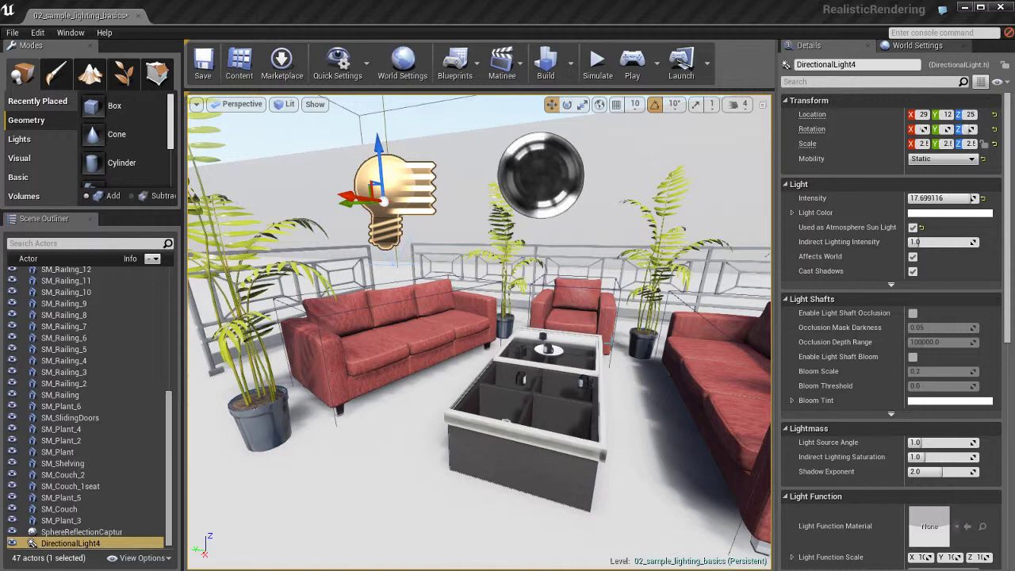
right_click_drag(607, 339, 607, 346)
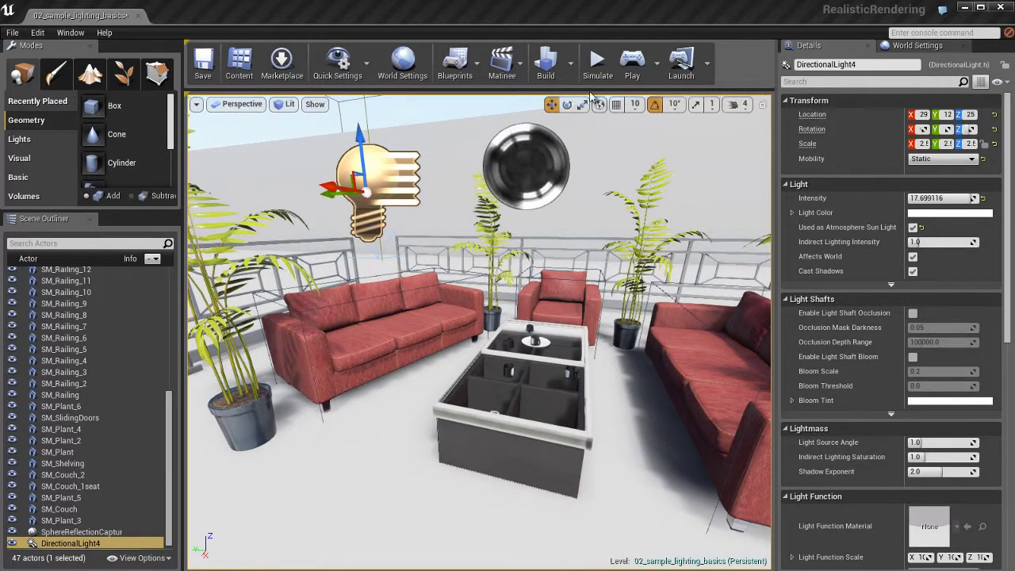
left_click(570, 63)
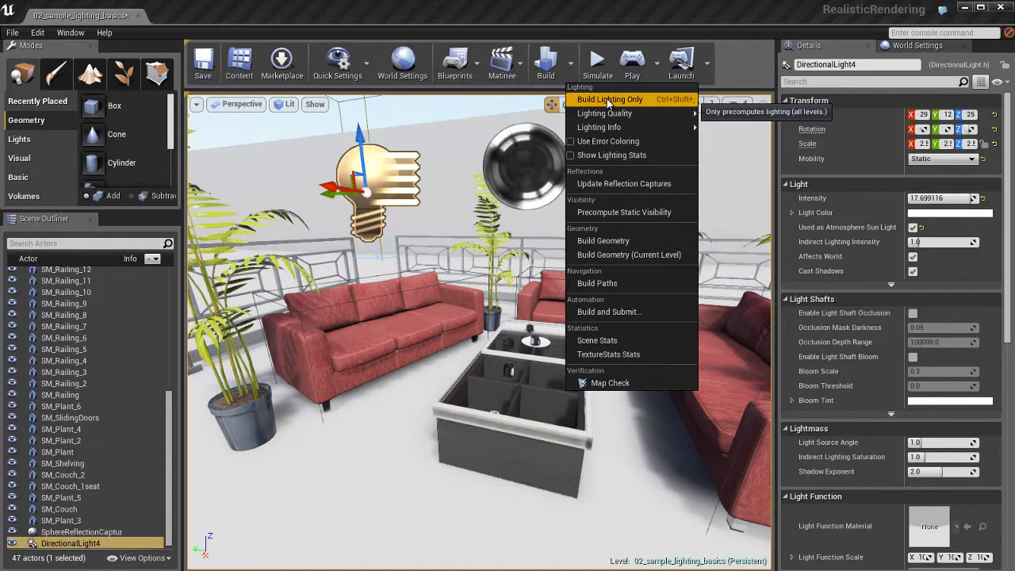
left_click(607, 98)
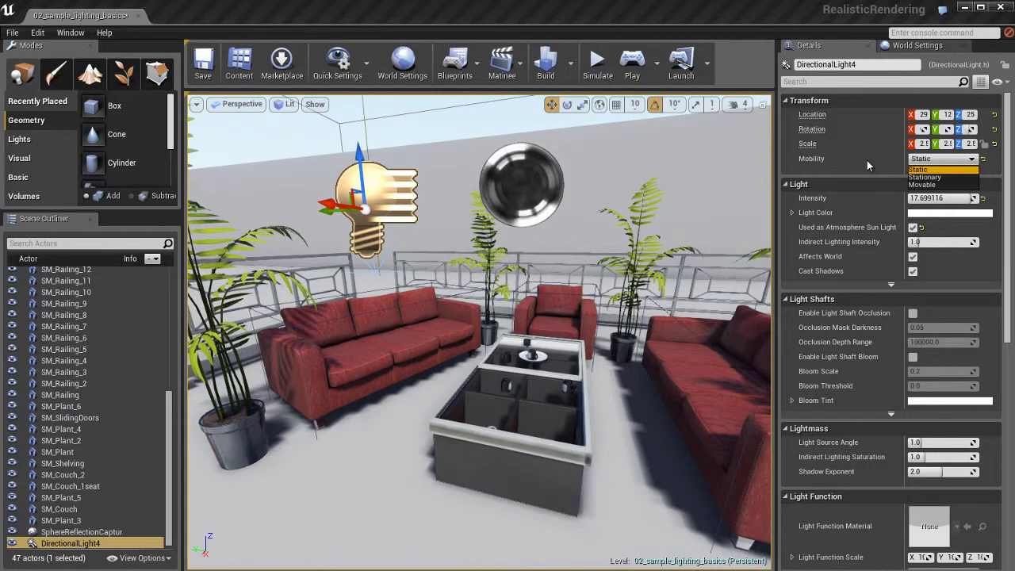
Set the directional light's mobility to Stationary and rebuild only the lighting.
left_click(931, 158)
left_click(925, 177)
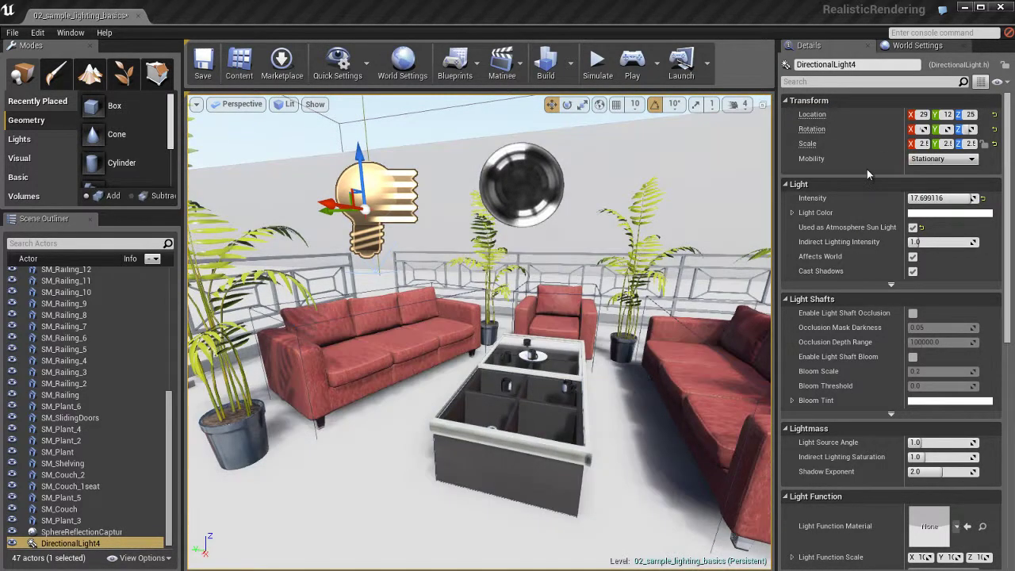
right_click_drag(583, 361, 586, 368)
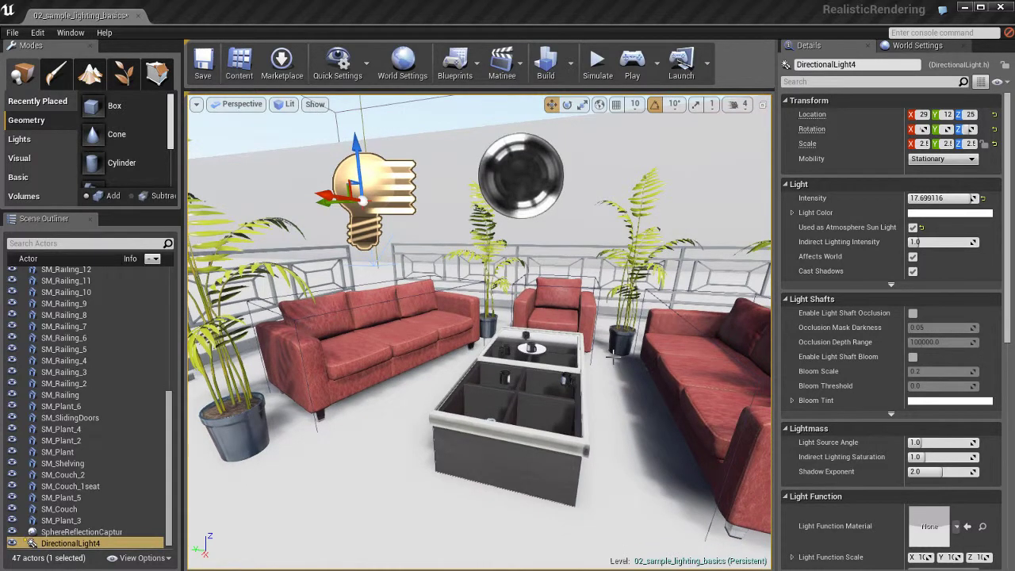
key("ctrl+shift+semicolon")
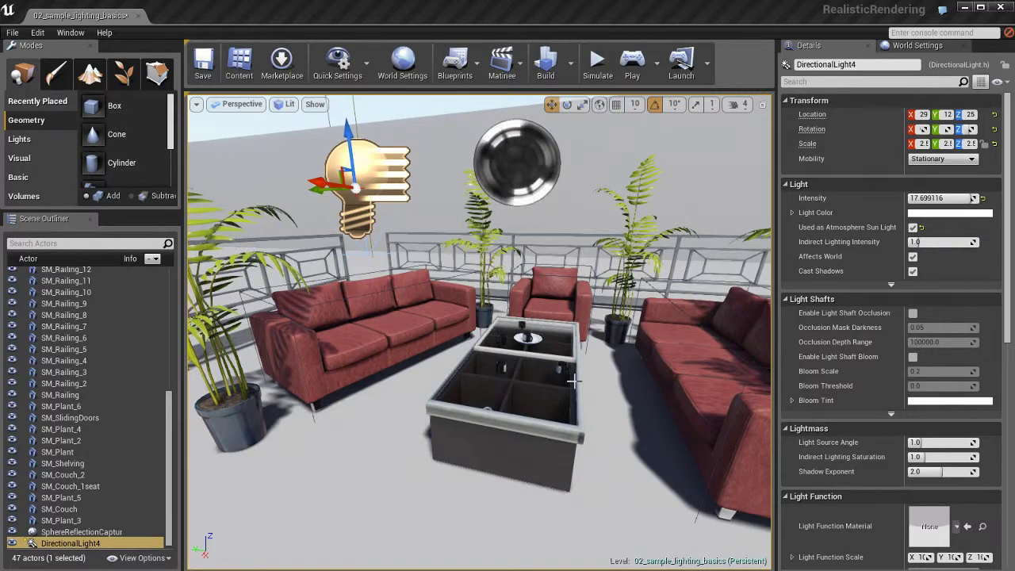
Examine the stationary light's shadows around the sofas, coffee table, plants and railings from several angles.
right_click_drag(557, 374, 677, 377)
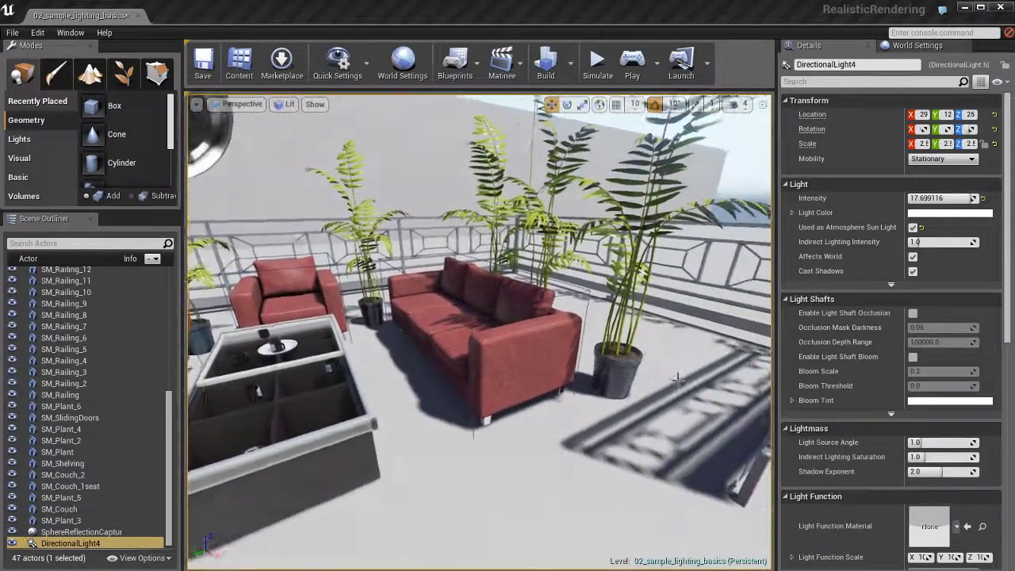
left_click_drag(676, 378, 549, 378)
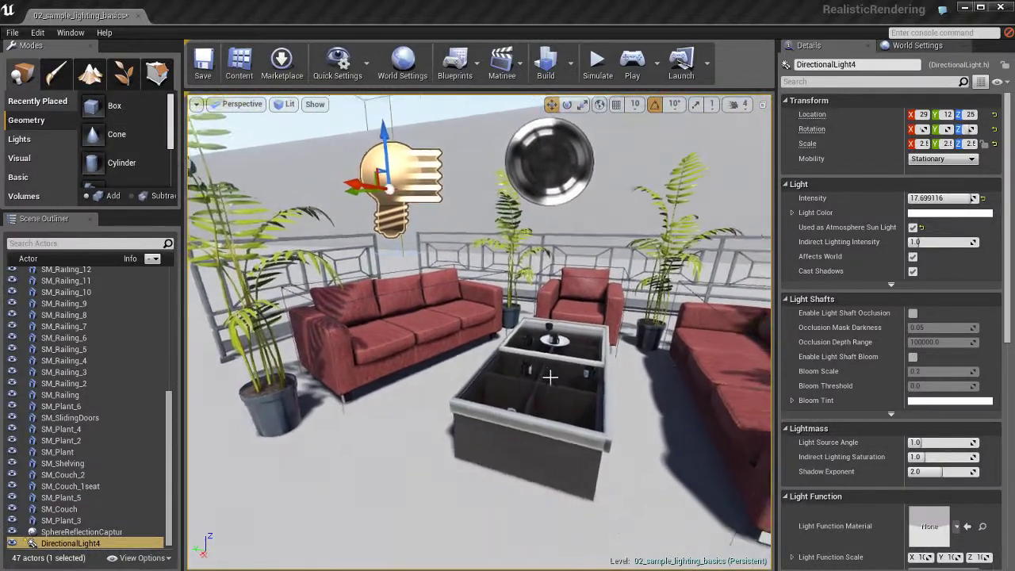
right_click_drag(550, 377, 551, 371)
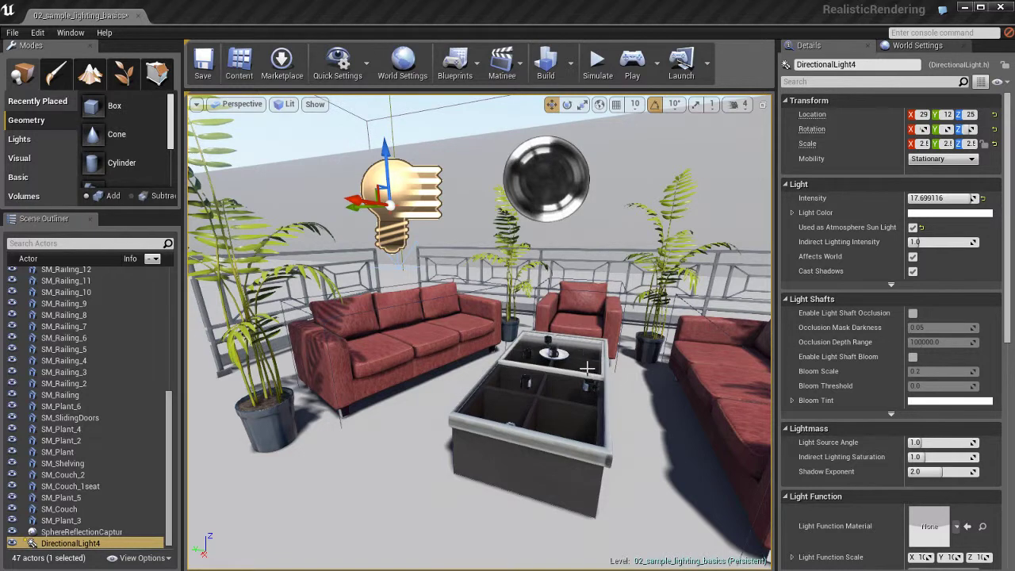
mouse_move(567, 378)
right_mouse_down()
mouse_move(546, 378)
mouse_move(567, 372)
right_mouse_up()
left_click_drag(567, 373, 572, 372)
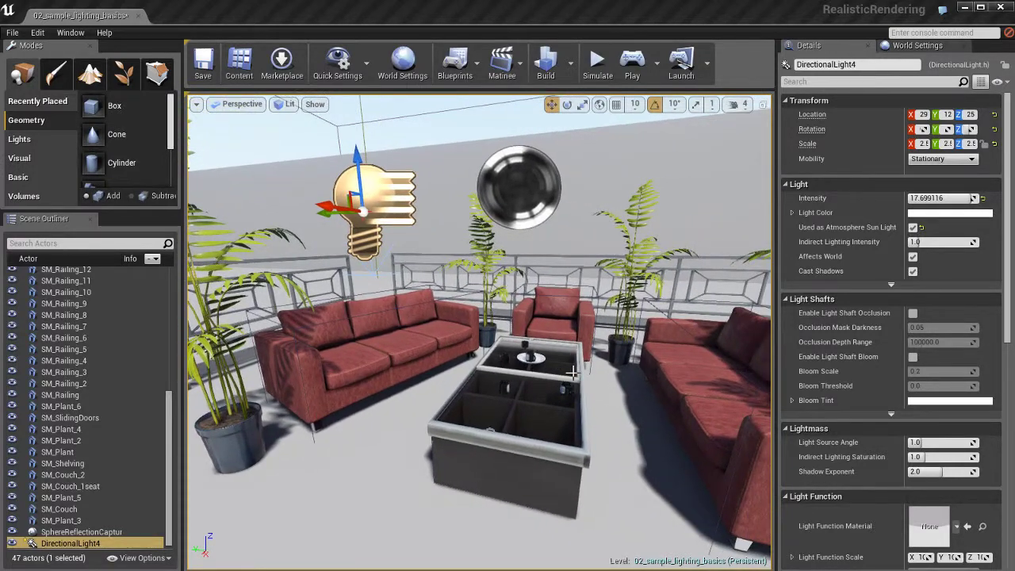
right_click_drag(571, 372, 571, 371)
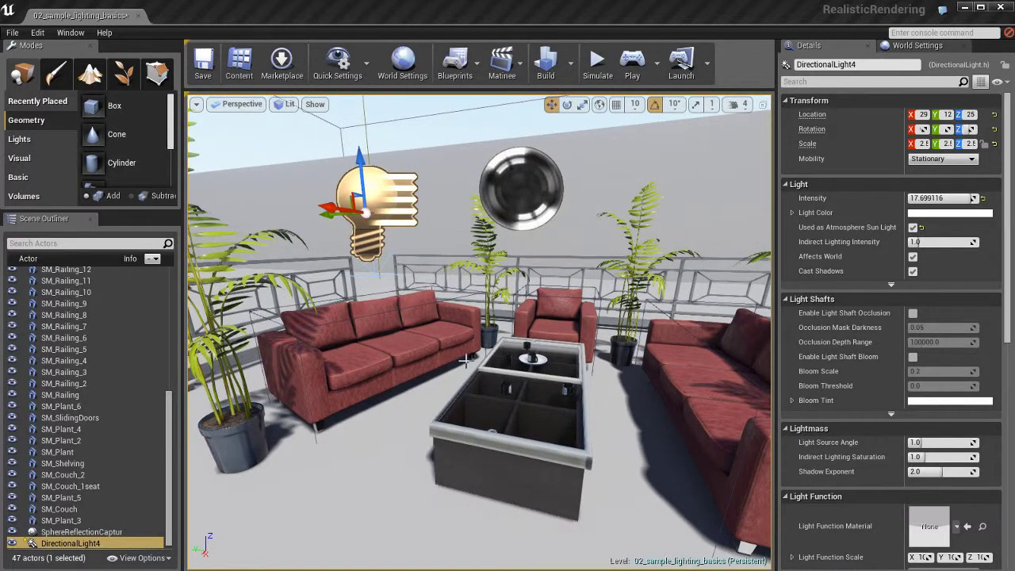
left_click_drag(465, 361, 525, 424)
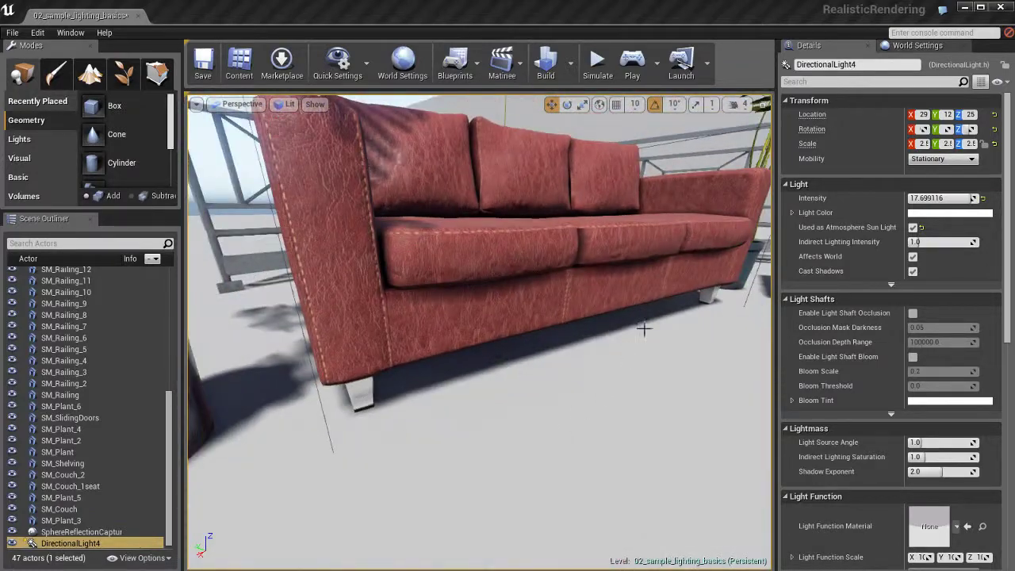
left_click_drag(525, 383, 501, 364)
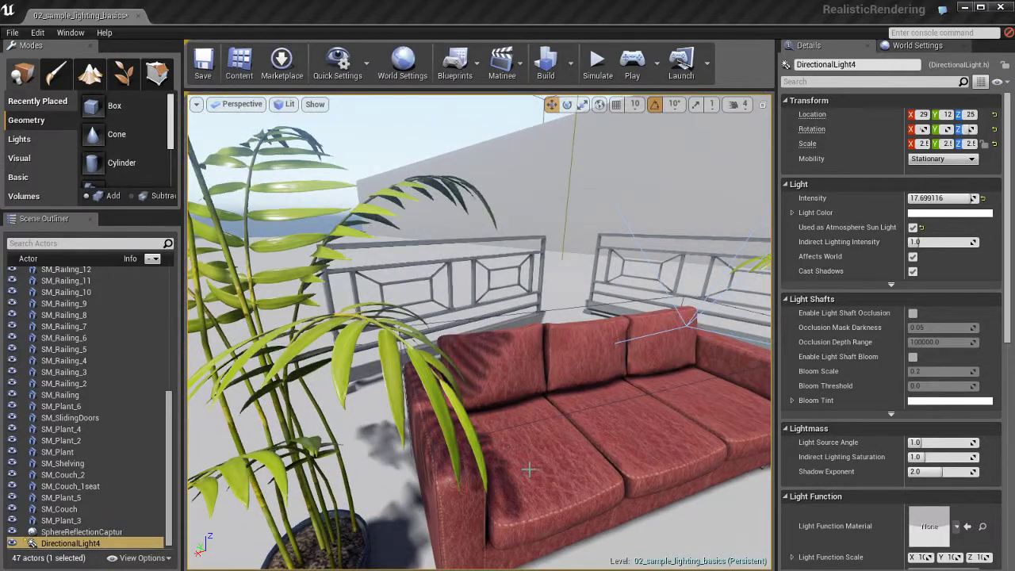
right_click_drag(528, 469, 790, 458)
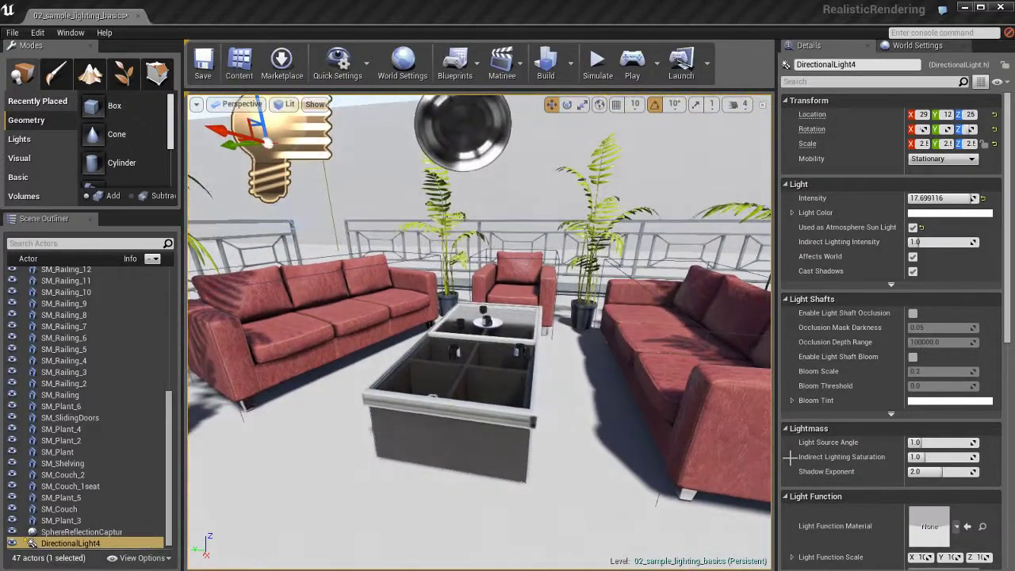
left_click_drag(587, 394, 527, 337)
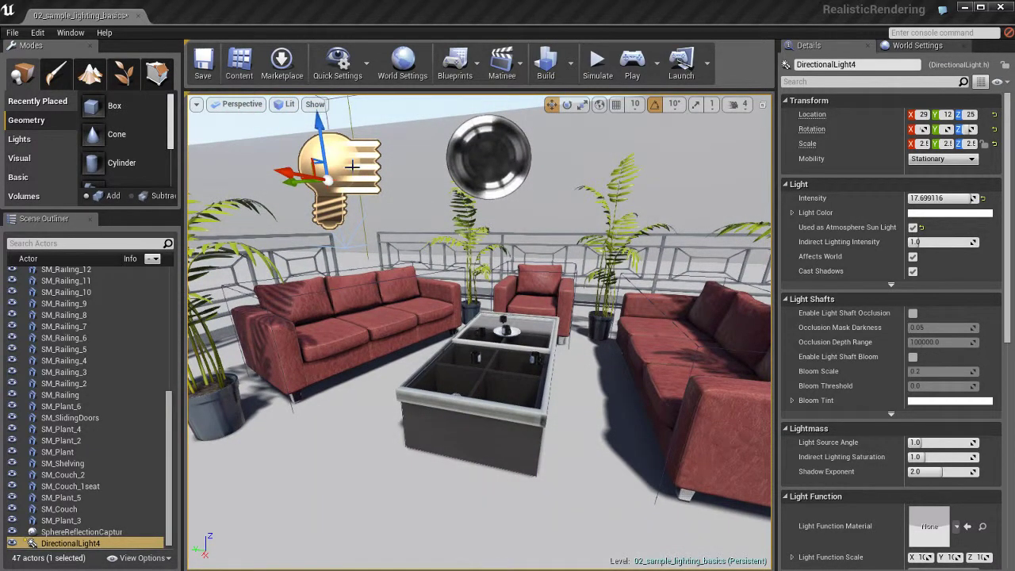
key("e")
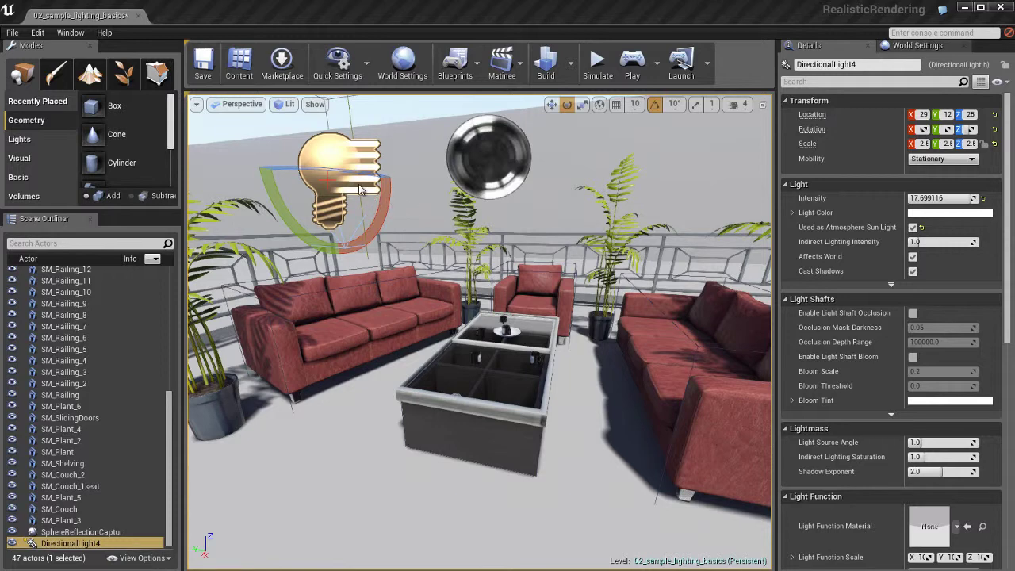
key("w")
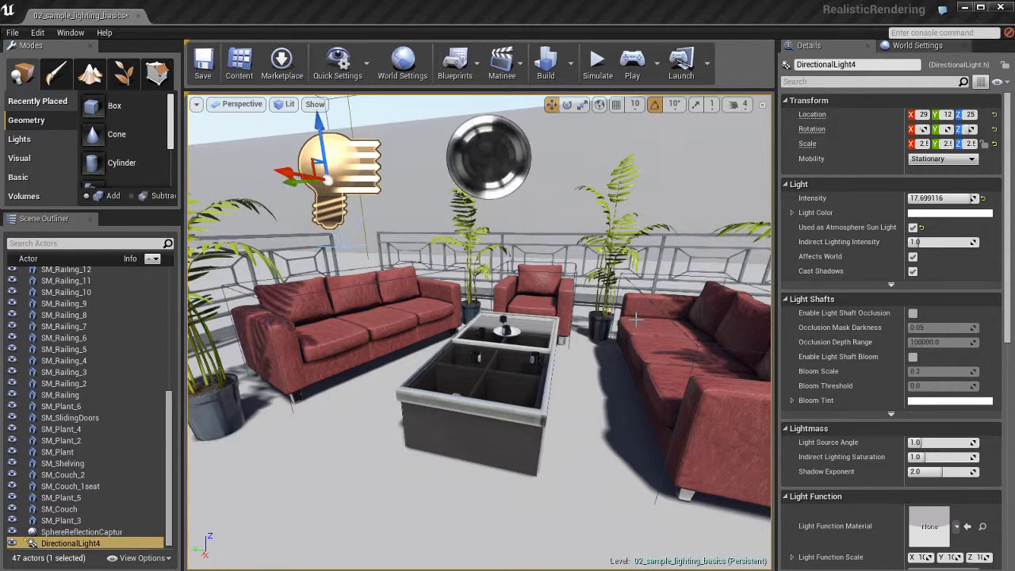
key("e")
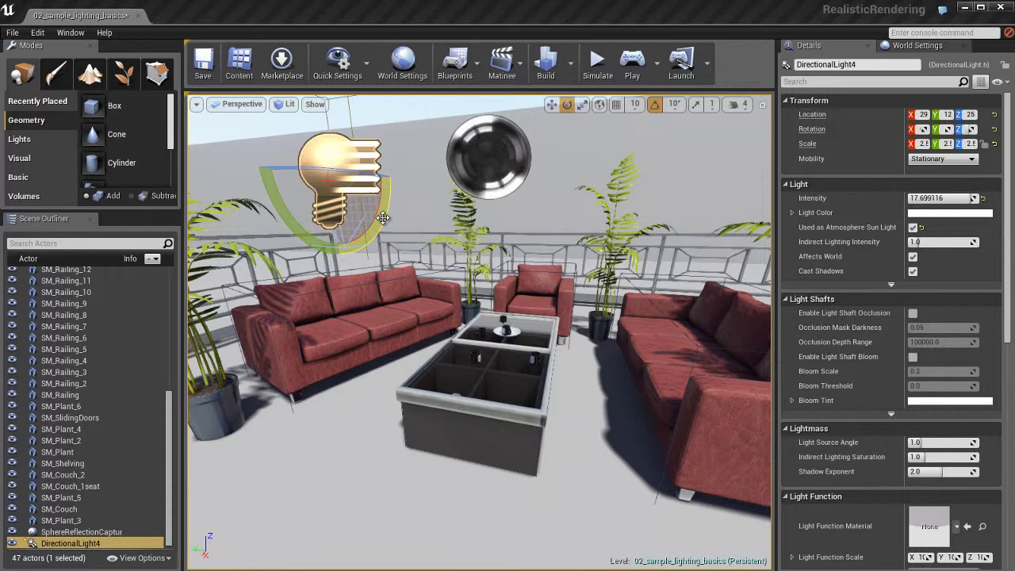
mouse_move(615, 299)
right_mouse_down("ctrl")
mouse_move(588, 310)
mouse_move(611, 290)
right_mouse_up("ctrl")
key("w")
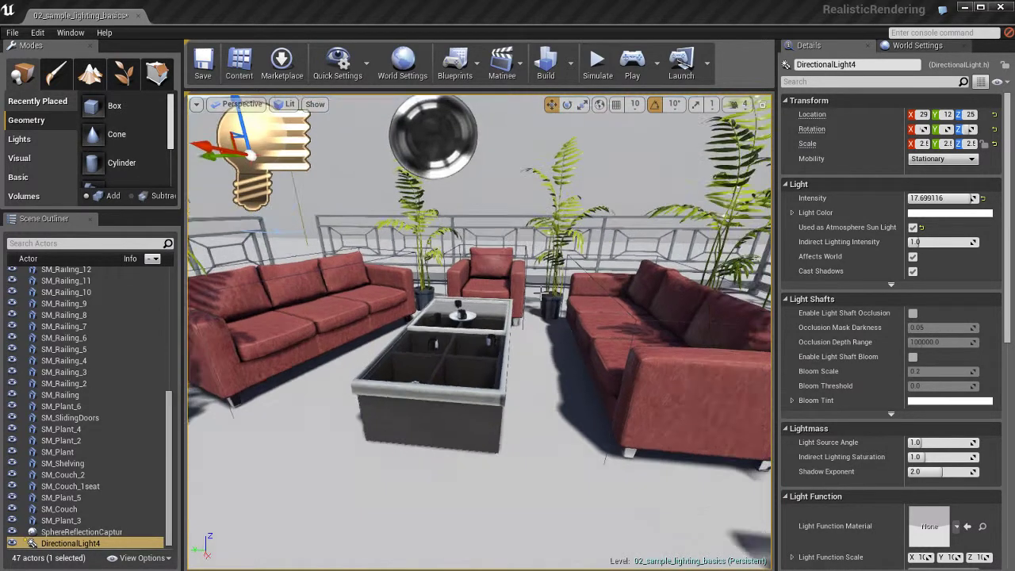
right_click_drag(545, 294, 534, 284)
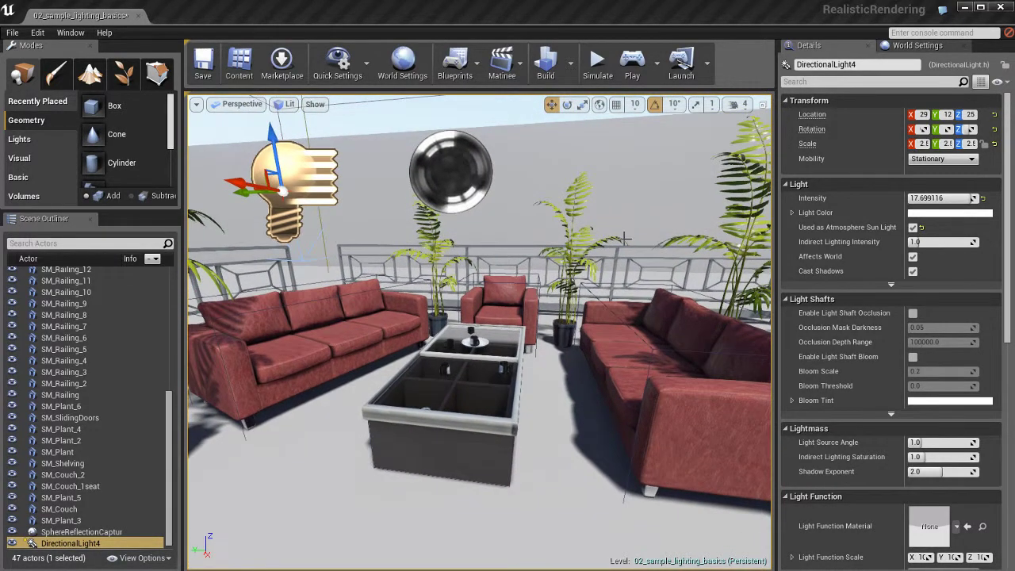
right_click_drag(667, 255, 654, 257)
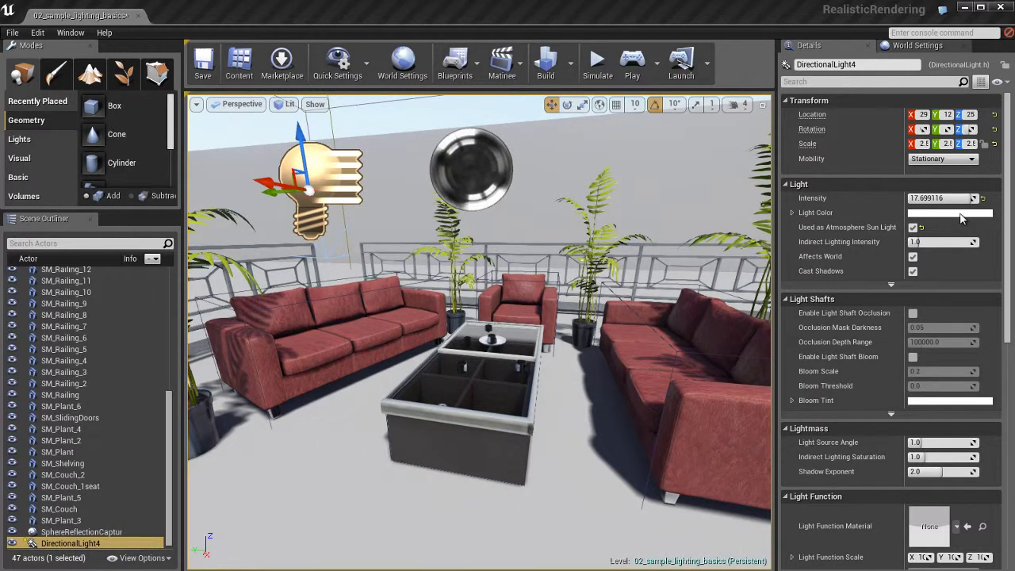
Try changing the stationary directional light's intensity, undo the change, and simulate the level.
left_click_drag(962, 198, 950, 199)
key("ctrl+z")
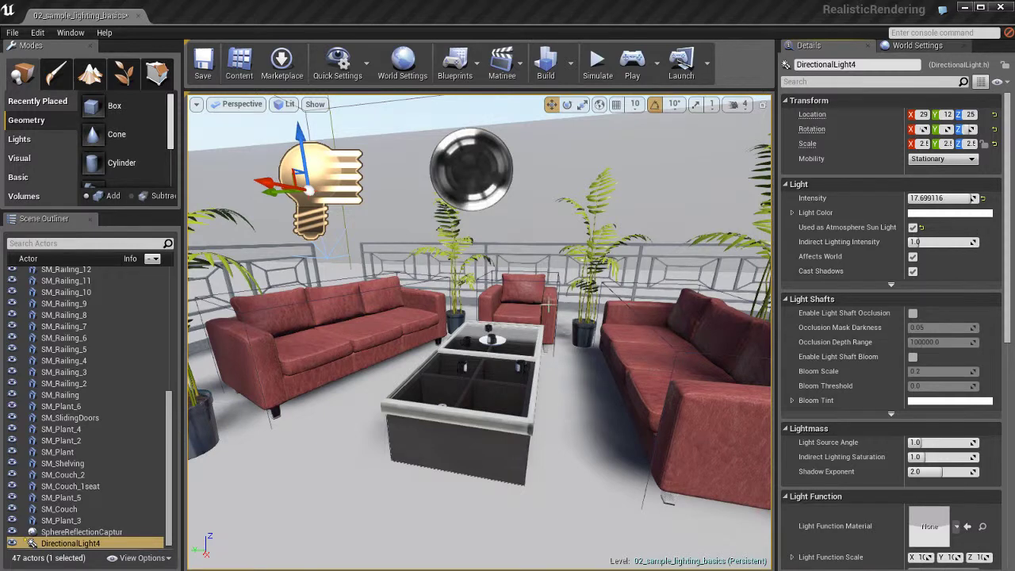
right_click_drag(548, 305, 543, 312)
key("alt+s")
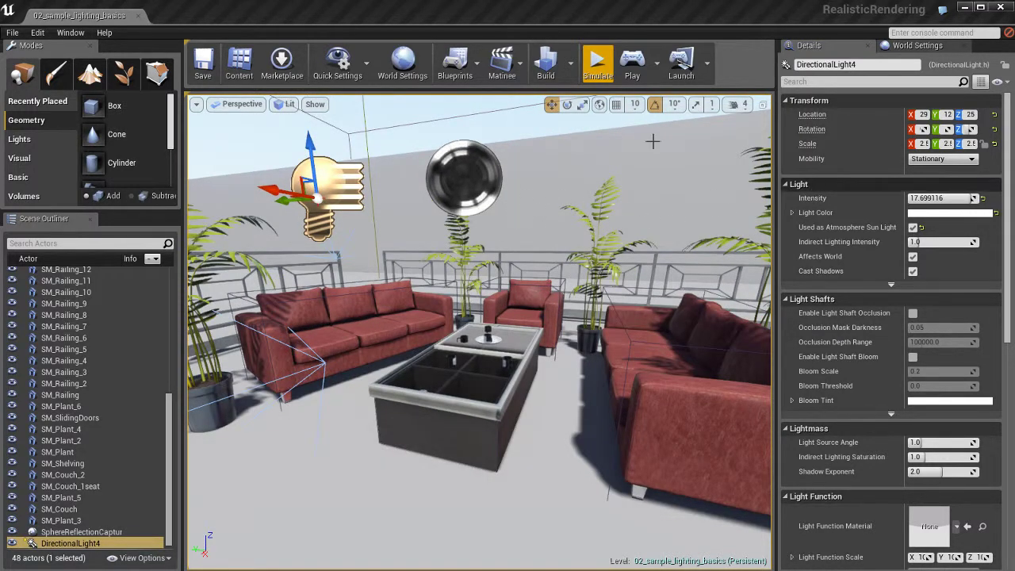
Open the Level Blueprint, dock it beside the level, and examine the event graph that drives the directional light's brightness and color.
left_click(464, 72)
left_click(473, 101)
left_click_drag(1014, 87, 250, 15)
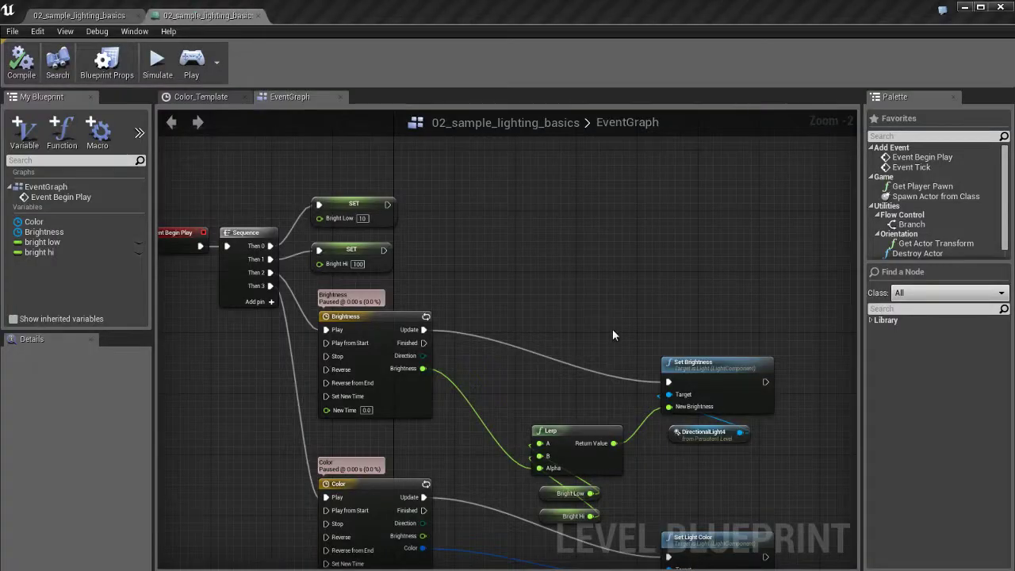
right_click_drag(442, 249, 544, 178)
scroll(555, 174, "down", 1)
right_click_drag(647, 196, 571, 215)
scroll(575, 250, "down", 1)
scroll(574, 249, "up", 1)
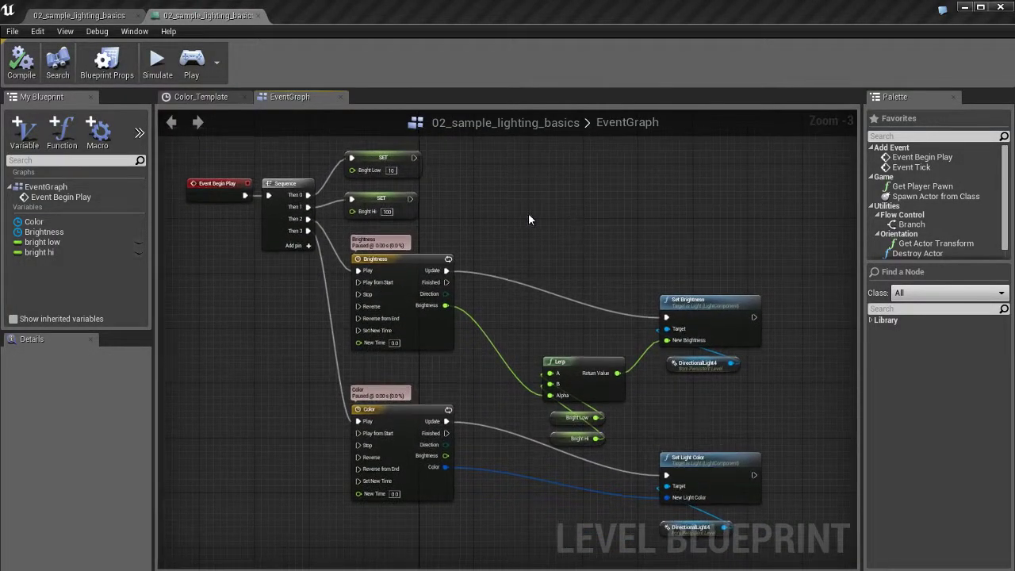
Review the Color timeline's brightness curve and color gradient, close the timeline, and return to the level.
left_click(227, 99)
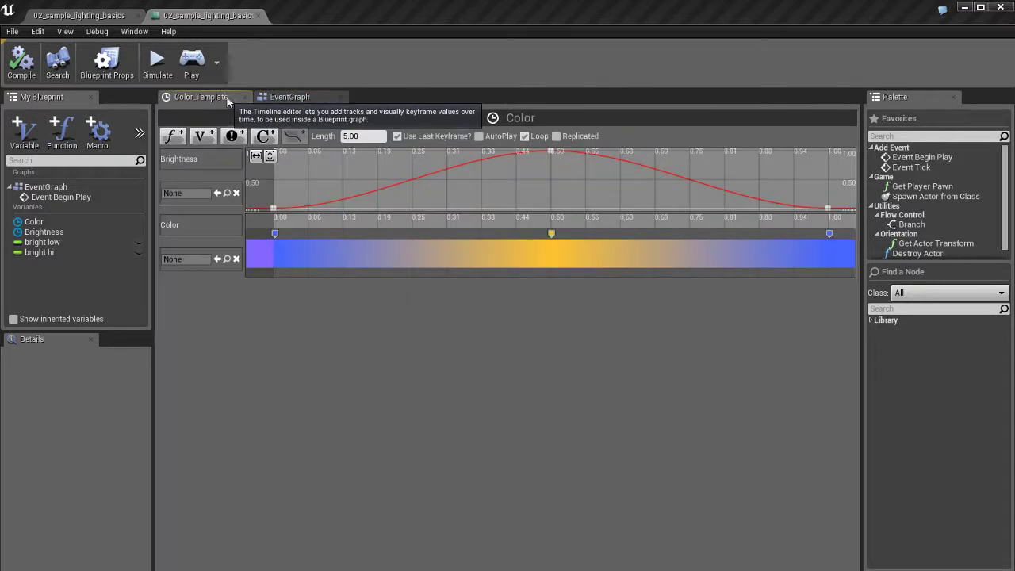
left_click(244, 96)
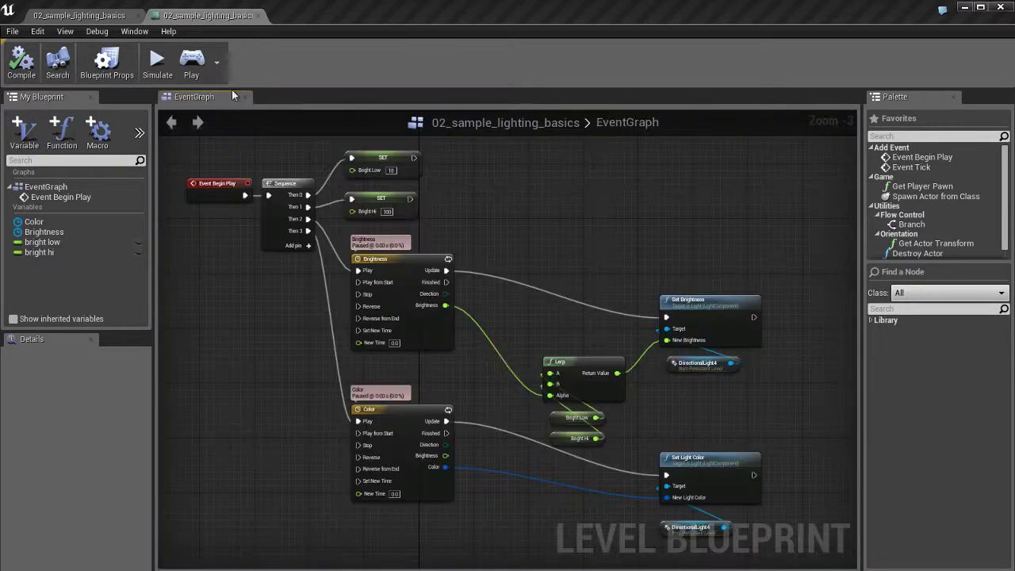
left_click(107, 16)
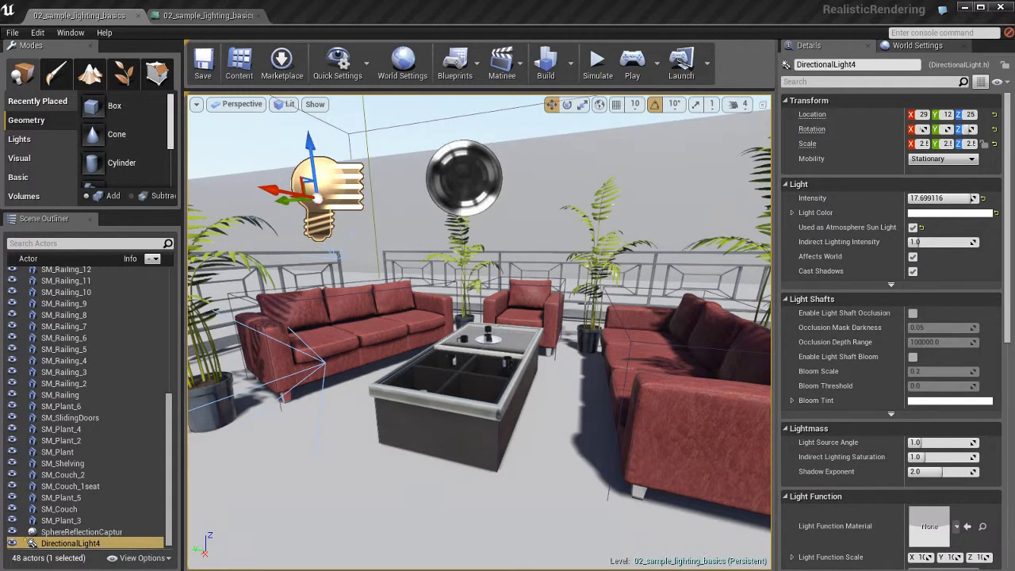
Simulate the level with the Stationary light, watch how its brightness and color animate, and stop the simulation.
right_click_drag(581, 306, 581, 305)
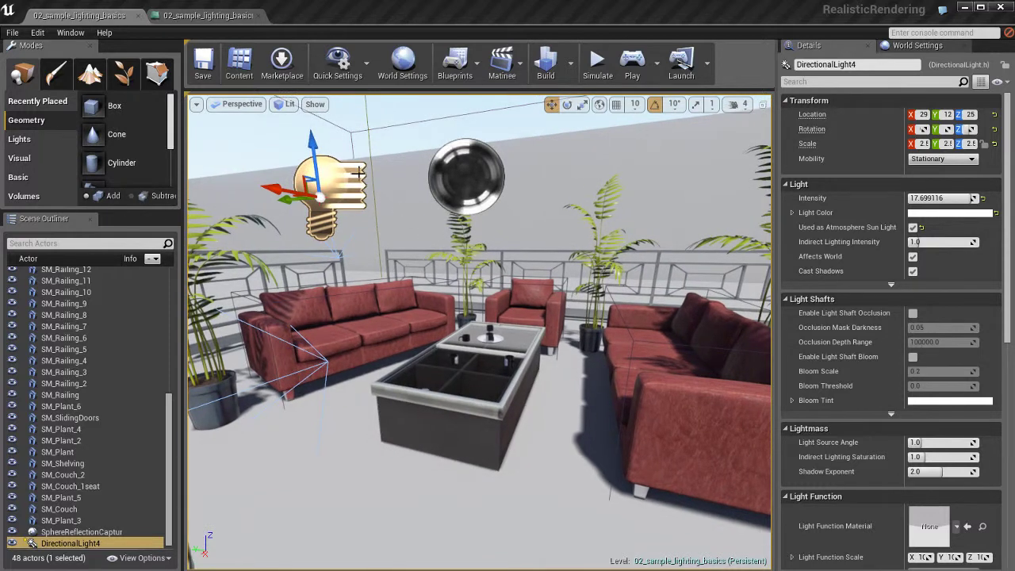
right_click_drag(359, 172, 358, 172)
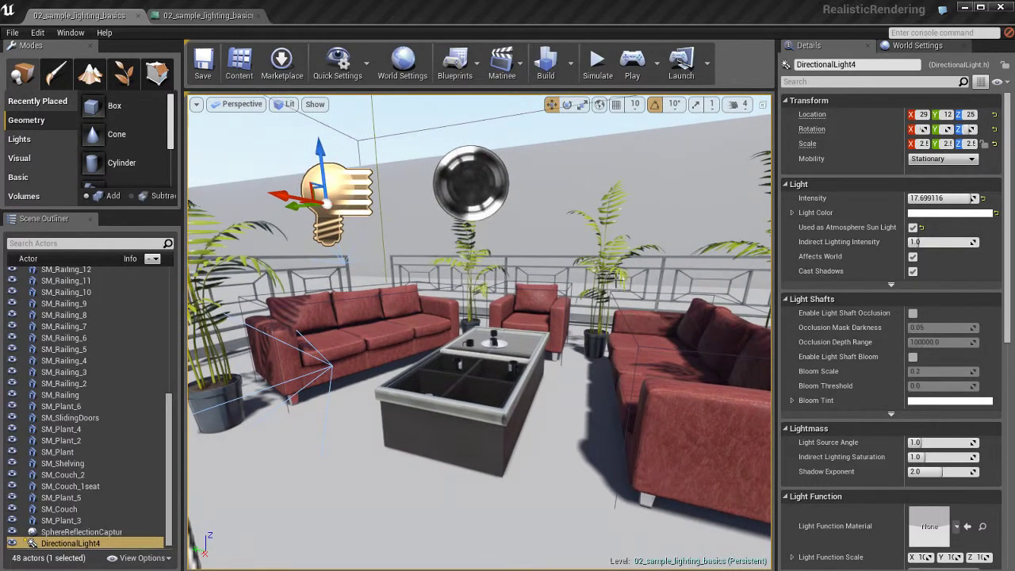
mouse_move(616, 277)
right_mouse_down()
mouse_move(616, 287)
mouse_move(616, 277)
right_mouse_up()
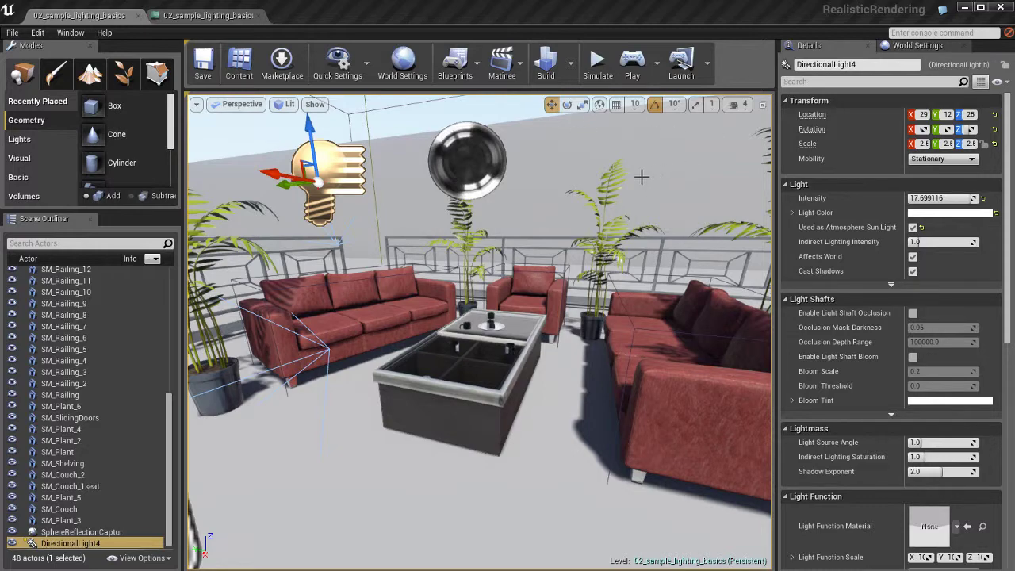
left_click(620, 69)
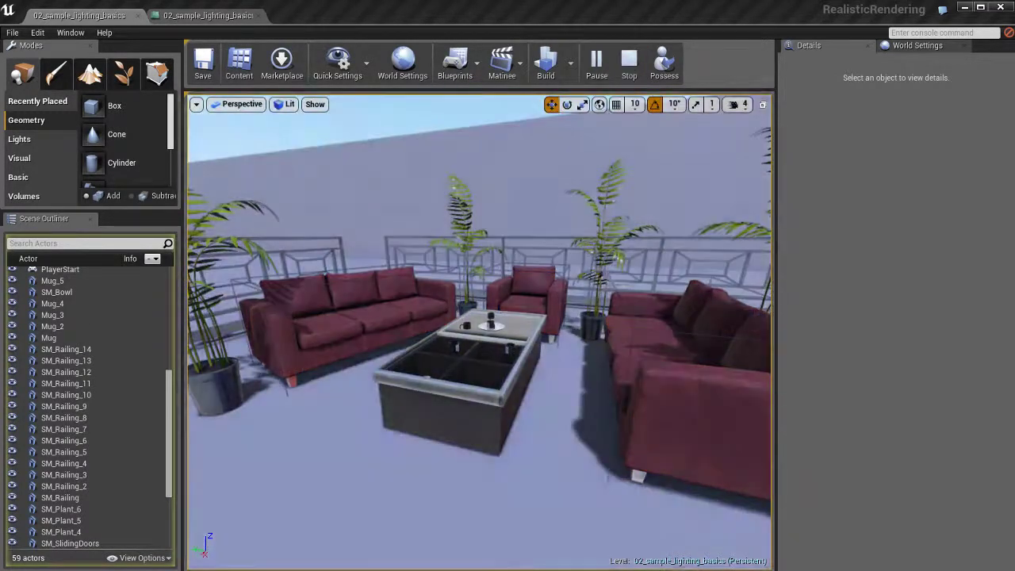
right_click_drag(573, 271, 630, 280)
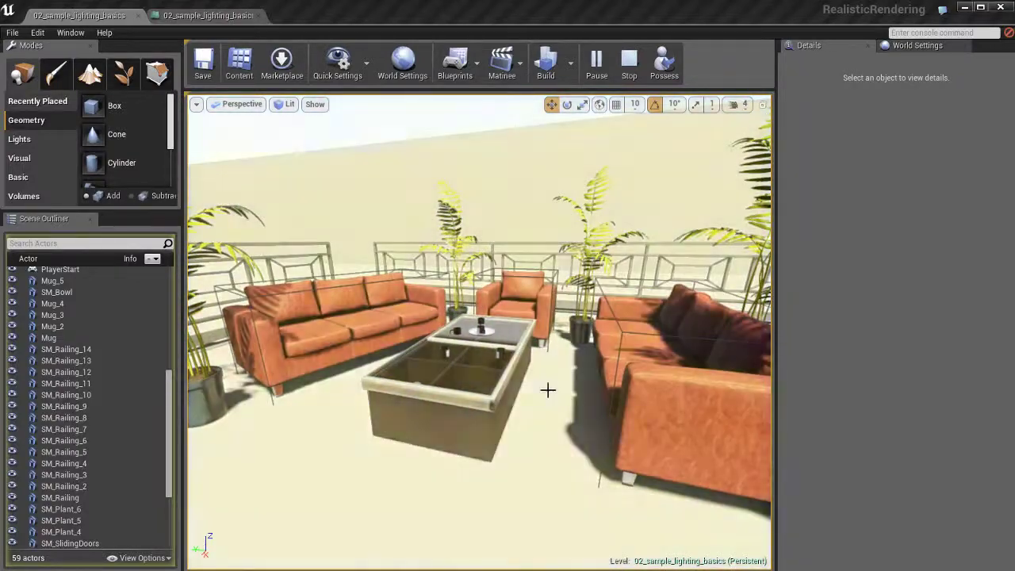
right_click_drag(544, 403, 546, 391)
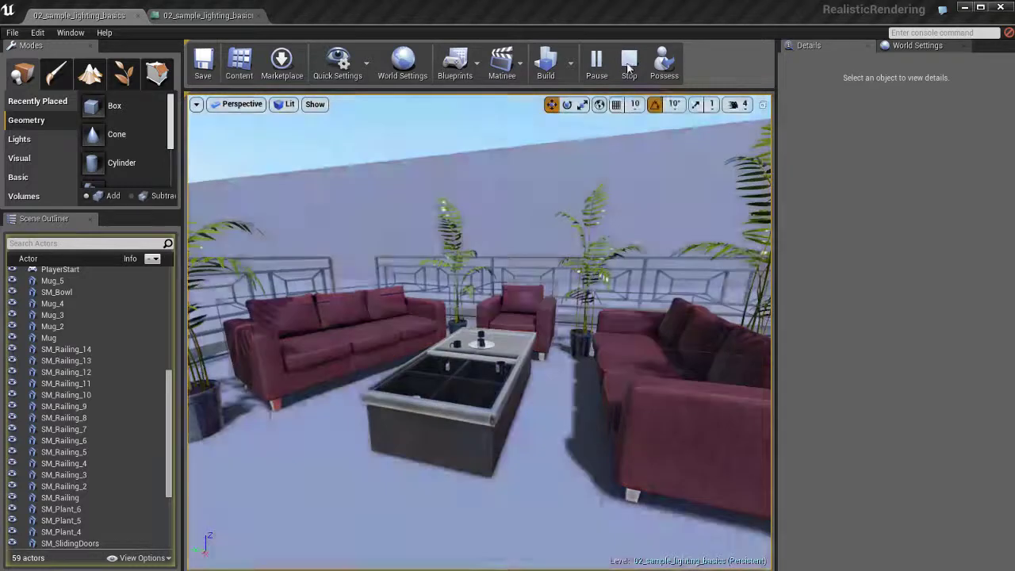
left_click(628, 62)
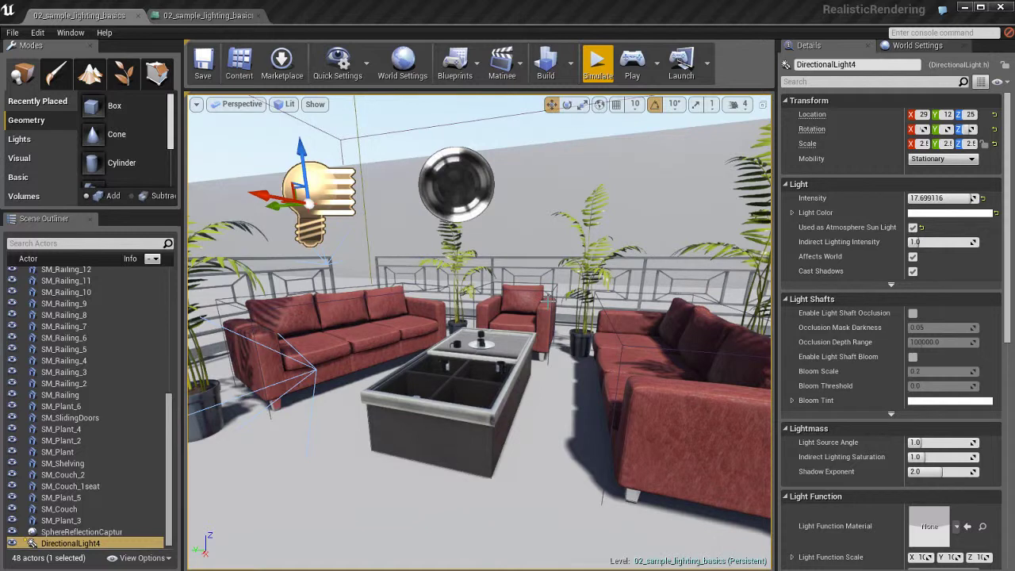
Set the directional light's mobility to Movable and inspect its shadows around the coffee table and sofas.
right_click_drag(547, 291, 543, 287)
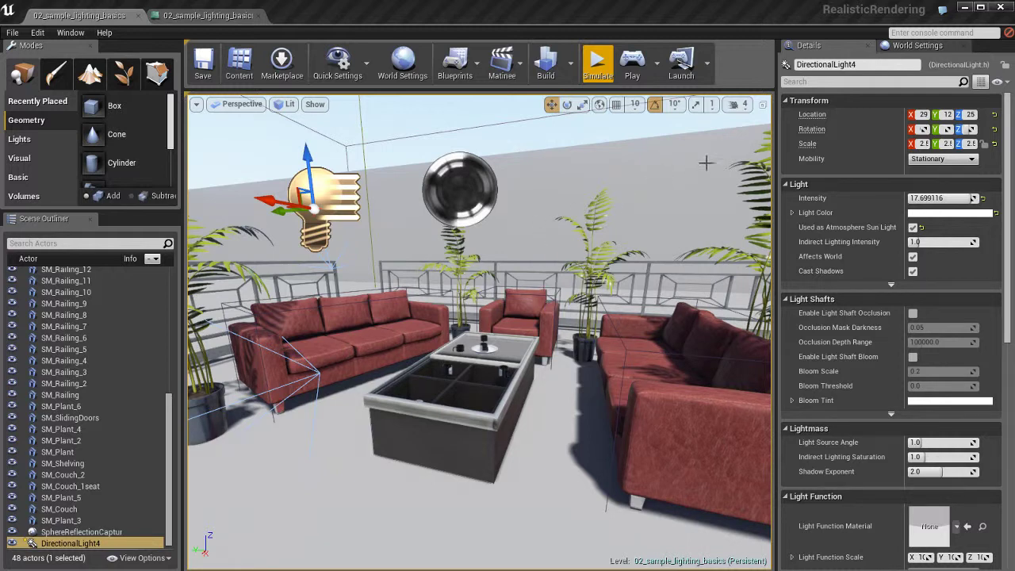
left_click(925, 161)
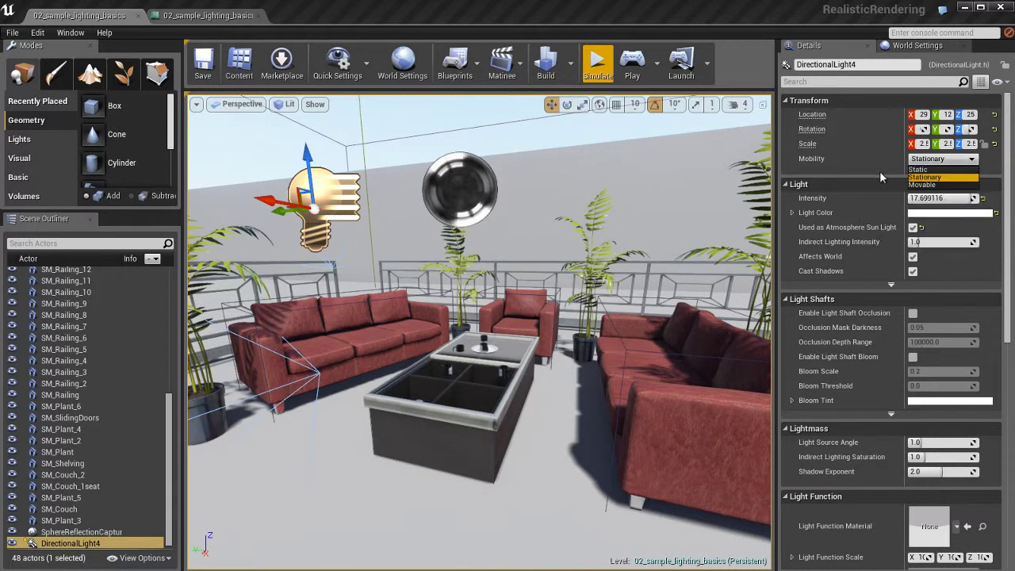
left_click(922, 185)
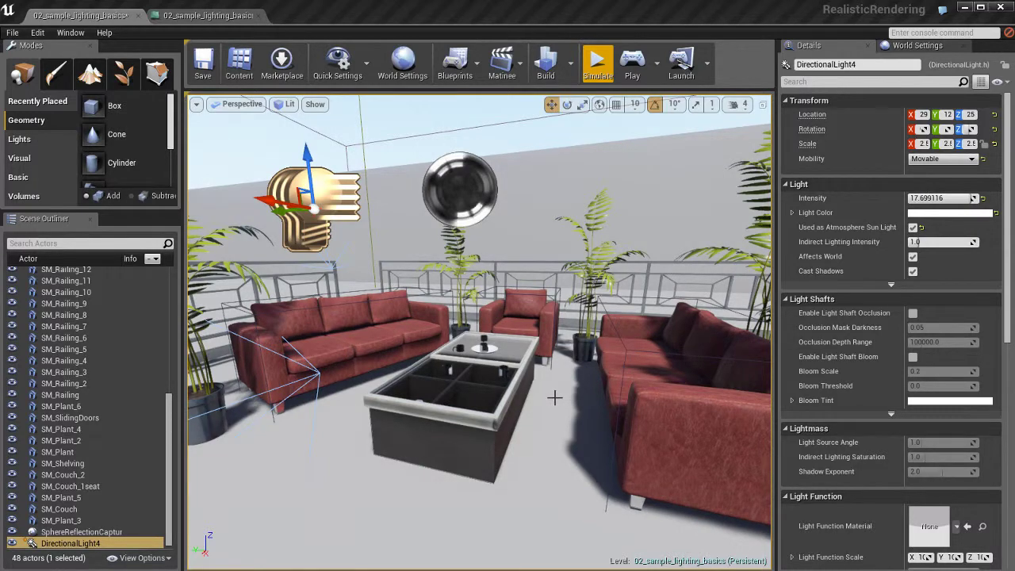
right_click_drag(563, 408, 643, 476)
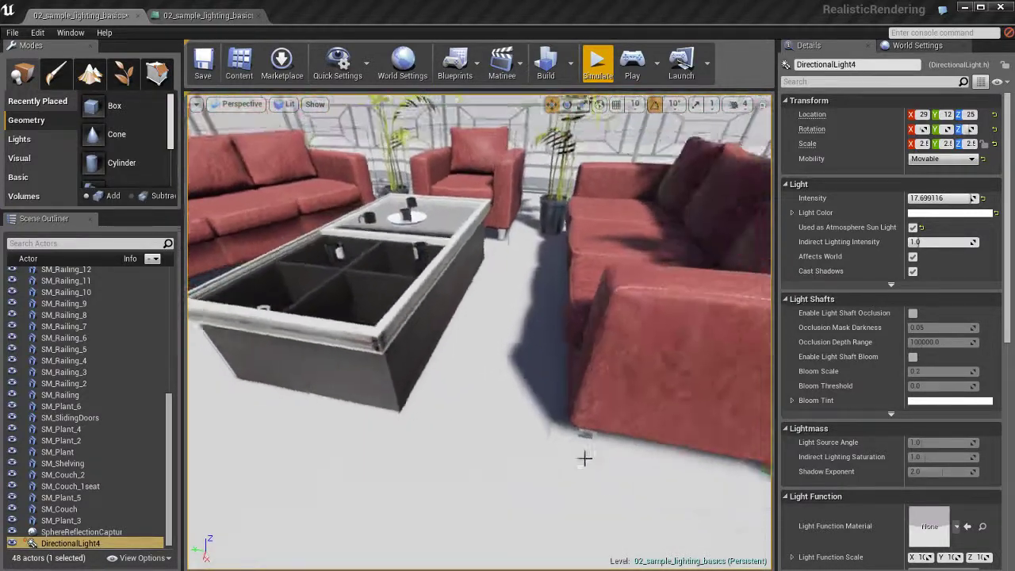
right_click_drag(584, 457, 566, 428)
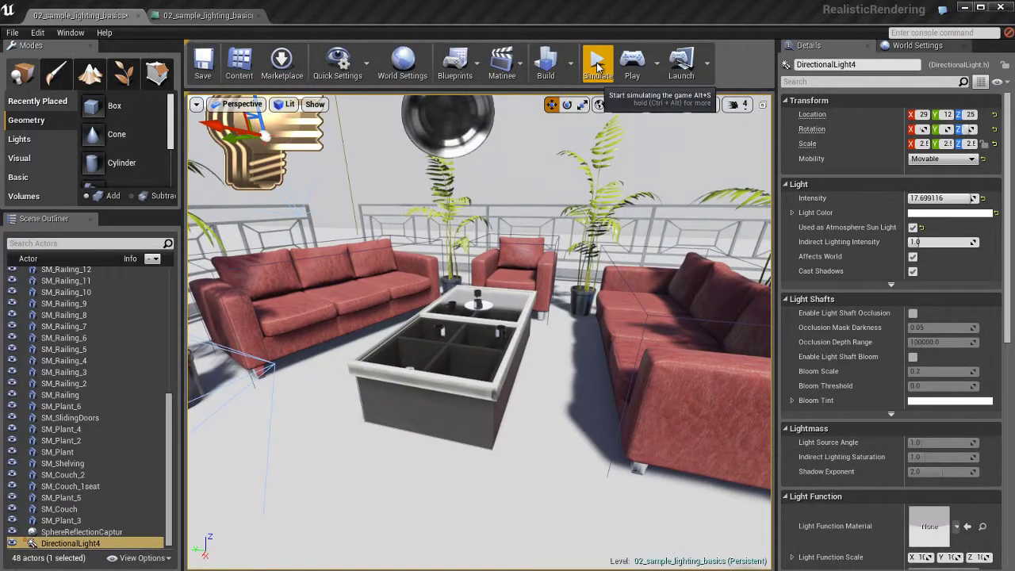
Simulate the level with the Movable light, stop the simulation, and save the level.
left_click(598, 67)
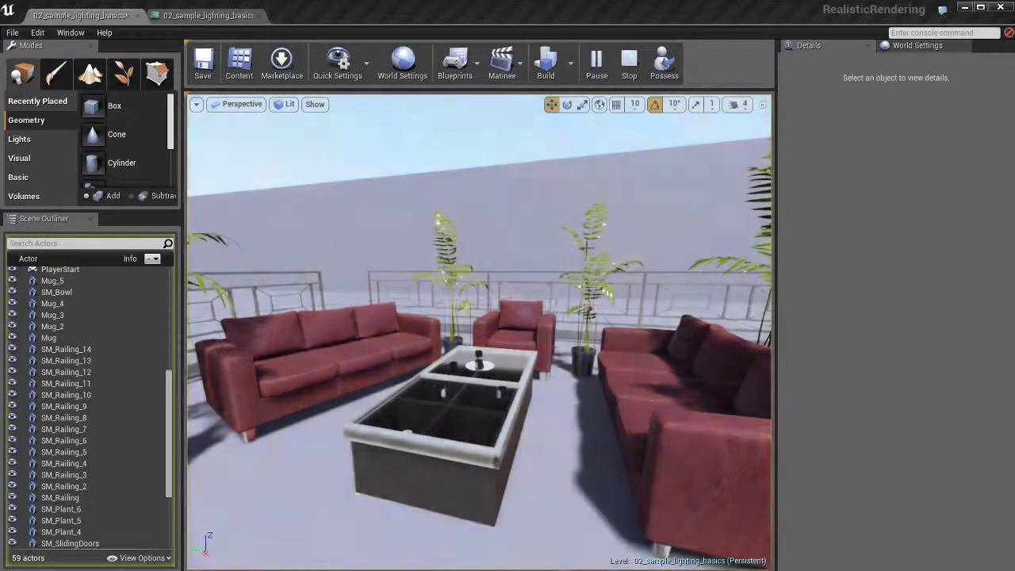
mouse_move(587, 247)
right_mouse_down()
mouse_move(585, 269)
mouse_move(539, 270)
mouse_move(615, 269)
mouse_move(575, 254)
right_mouse_up()
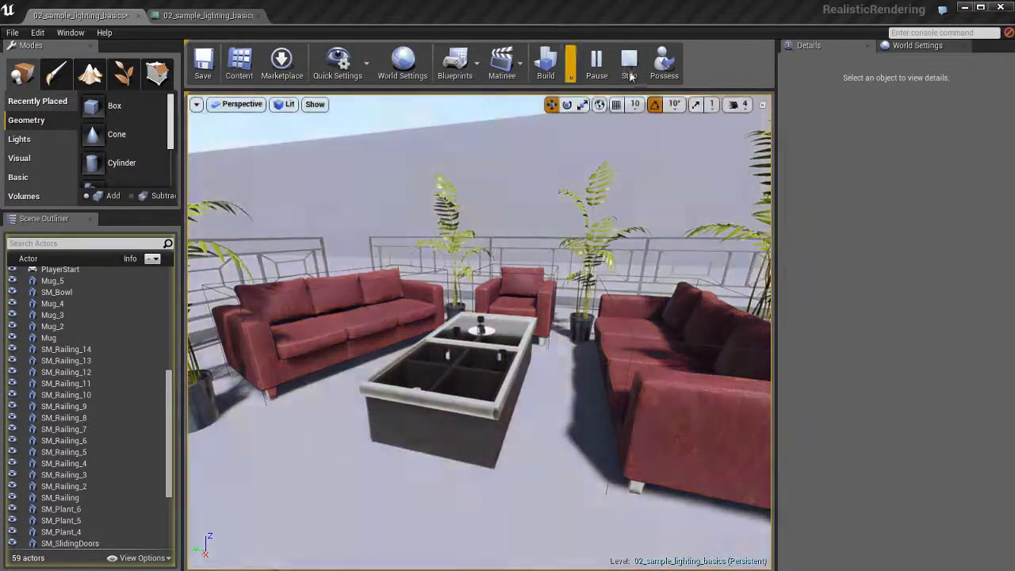
left_click(629, 63)
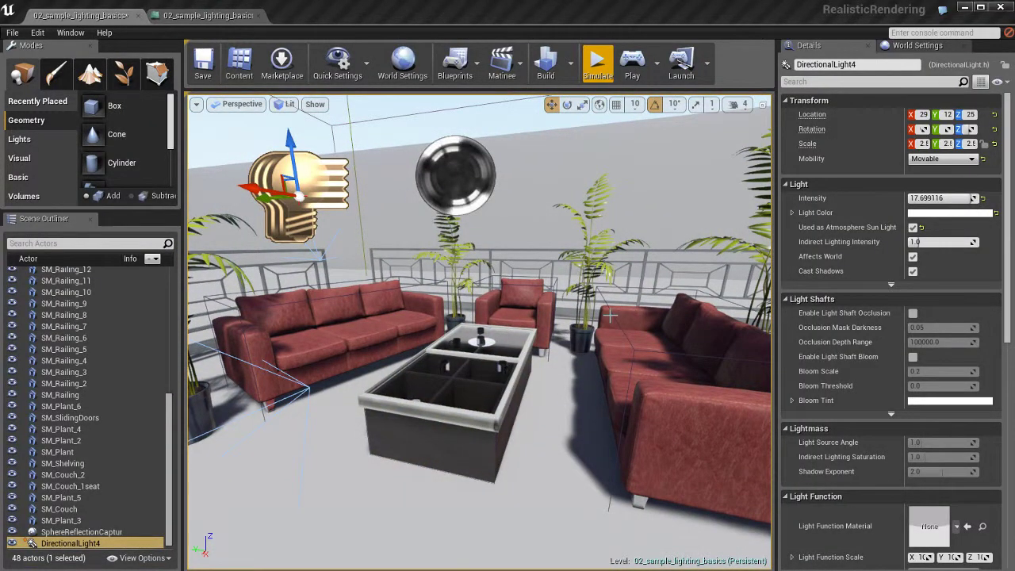
key("ctrl+s")
Examine the sunlight Matinee's movement and rotation tracks and the Level Blueprint node that plays it.
mouse_move(558, 287)
right_mouse_down()
mouse_move(551, 296)
mouse_move(555, 289)
right_mouse_up()
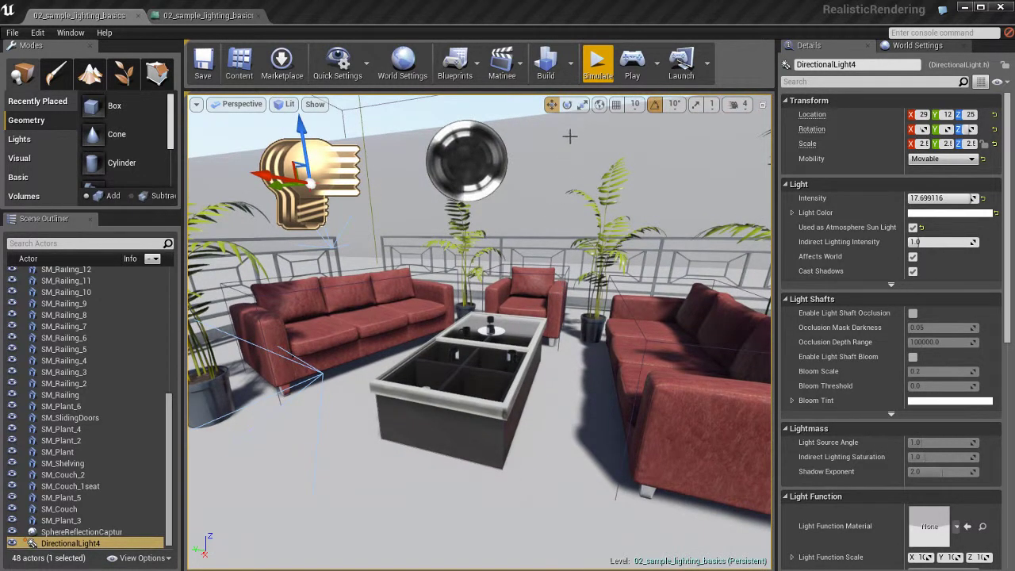
right_click_drag(547, 233, 541, 207)
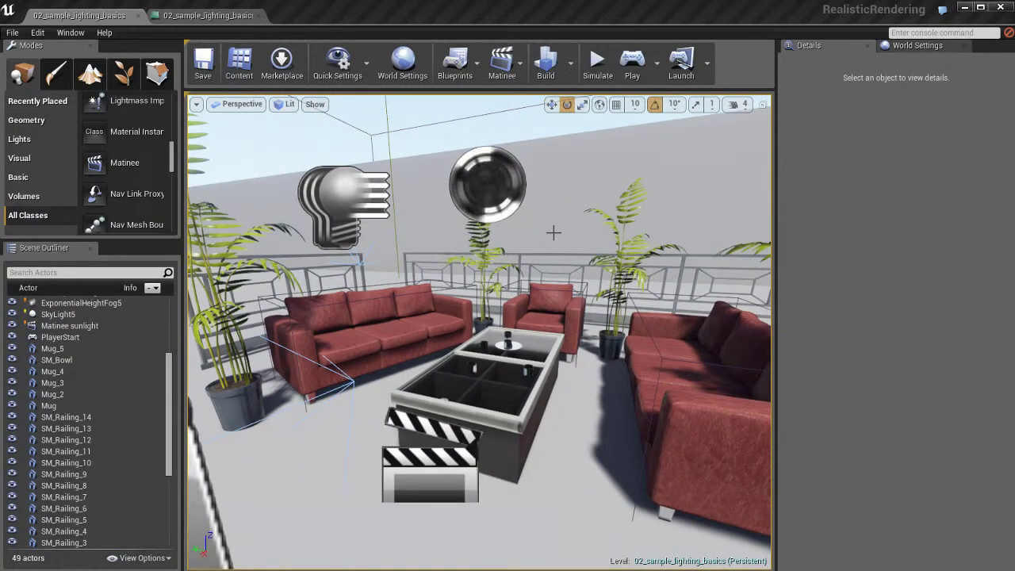
right_click_drag(544, 233, 548, 237)
left_click(418, 461)
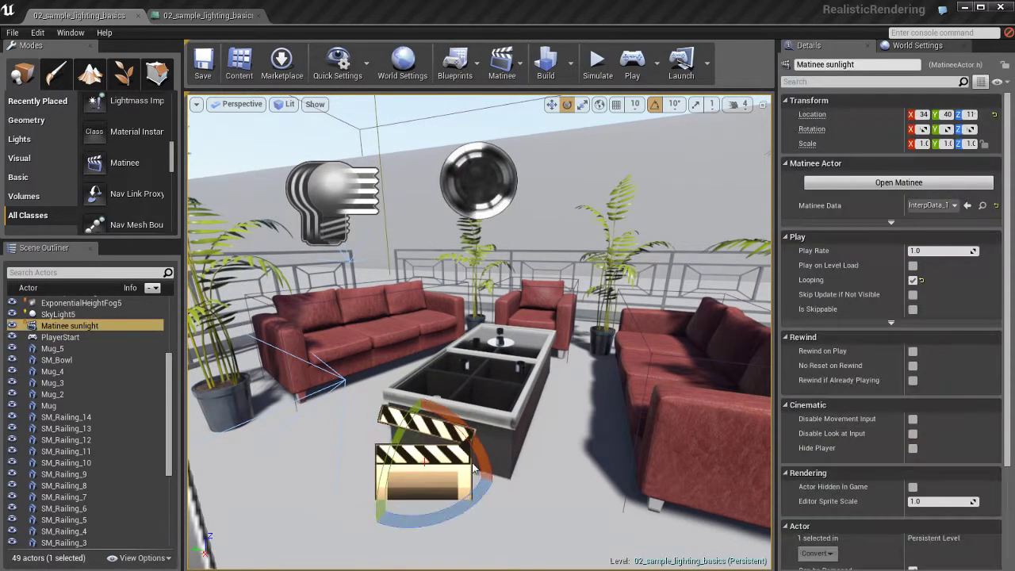
left_click(898, 183)
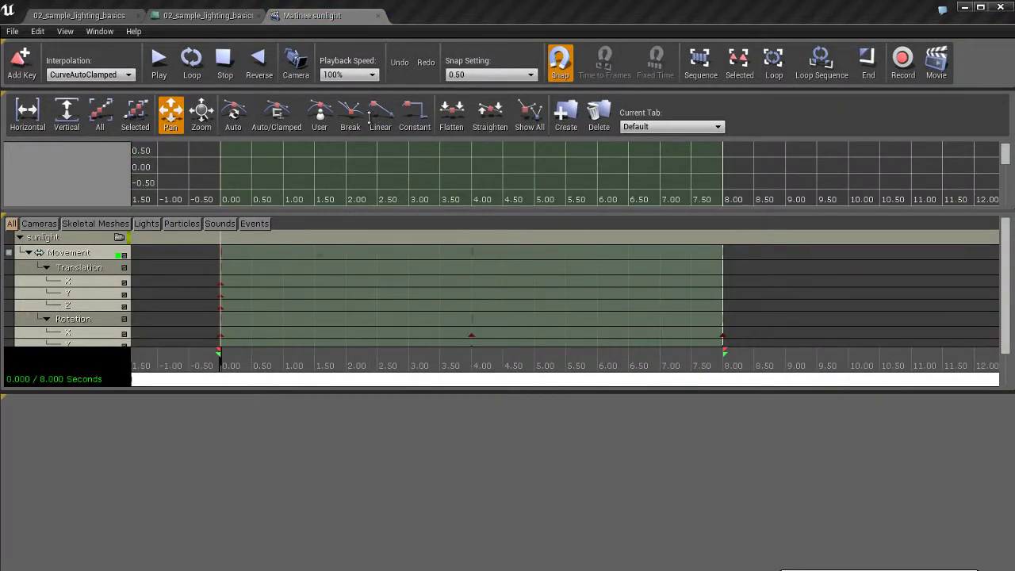
left_click(199, 19)
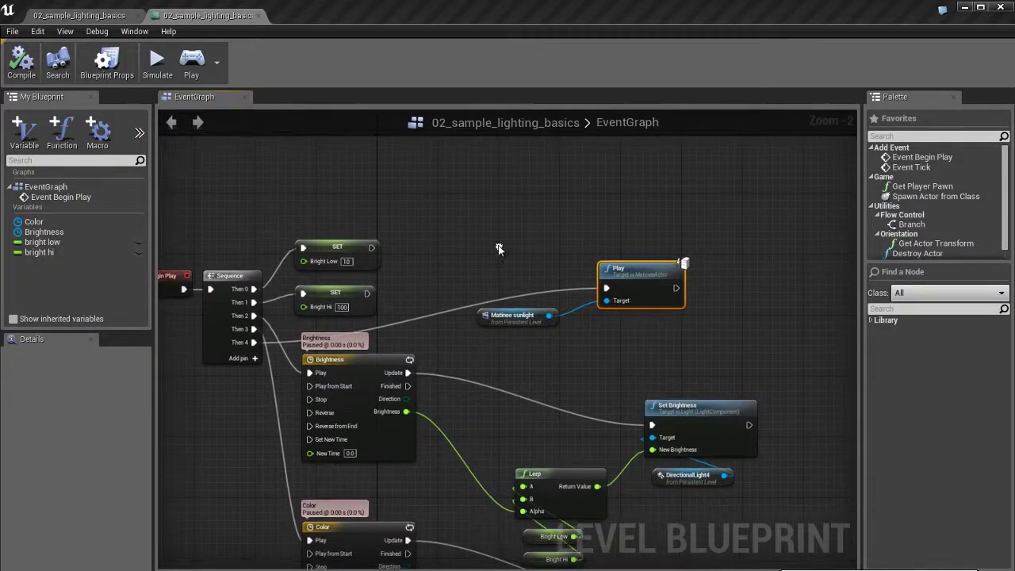
left_click(117, 17)
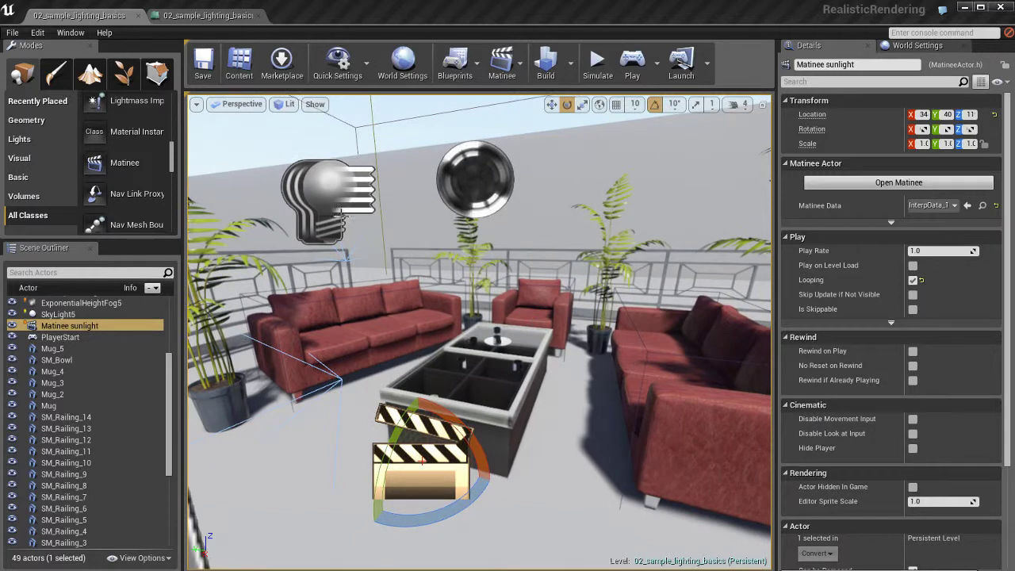
Simulate the level with the Matinee rotating the Movable directional light, observe the moving shadows, and stop the simulation.
left_click(341, 212)
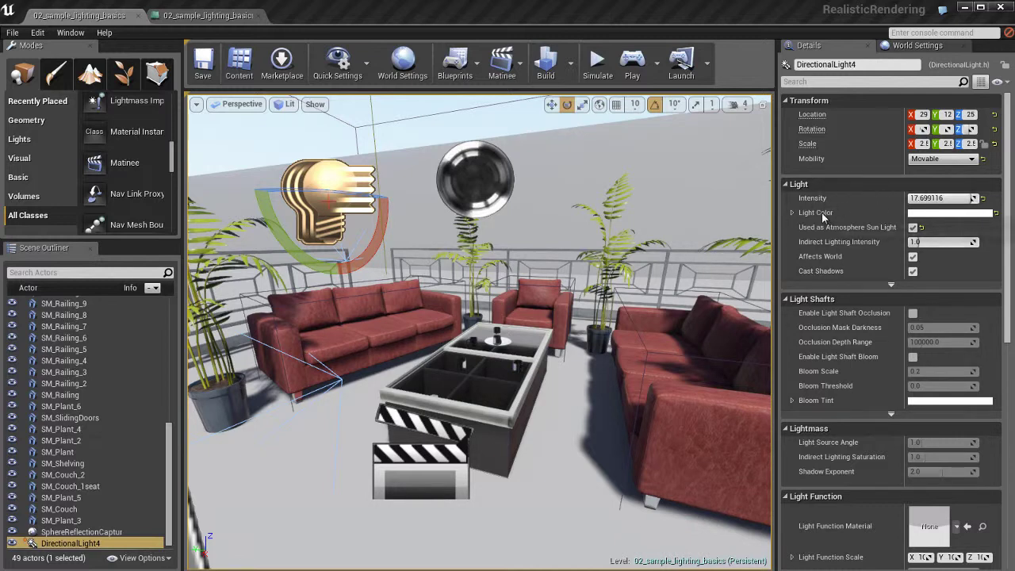
right_click_drag(580, 277, 576, 272)
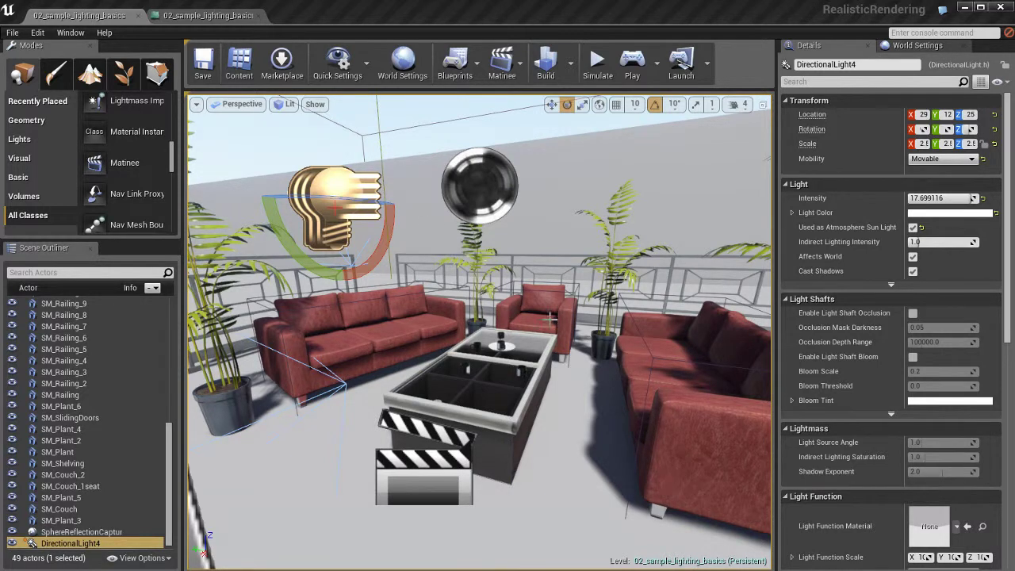
right_click_drag(568, 302, 592, 295)
key("Escape")
key("alt+s")
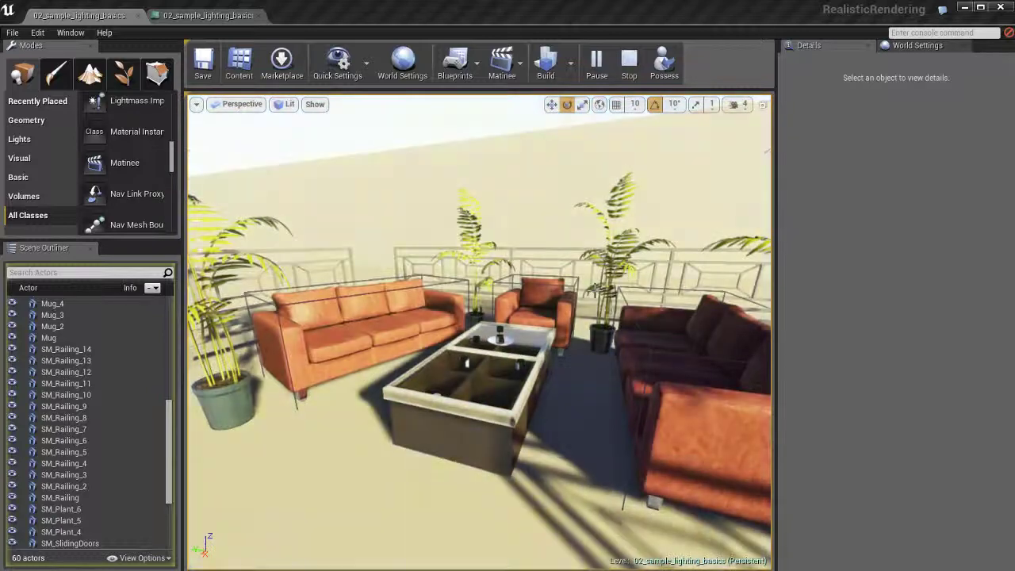
key("Escape")
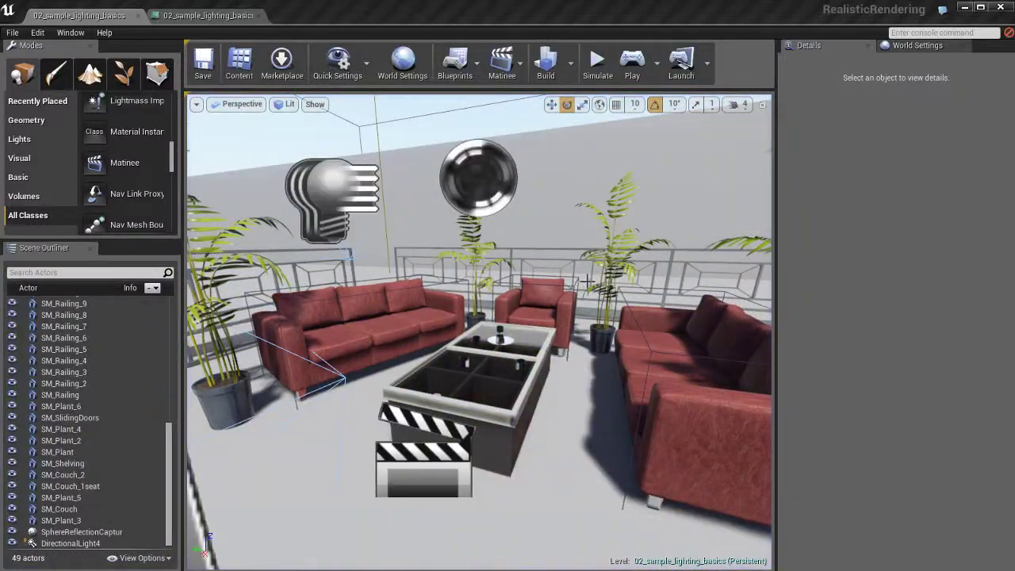